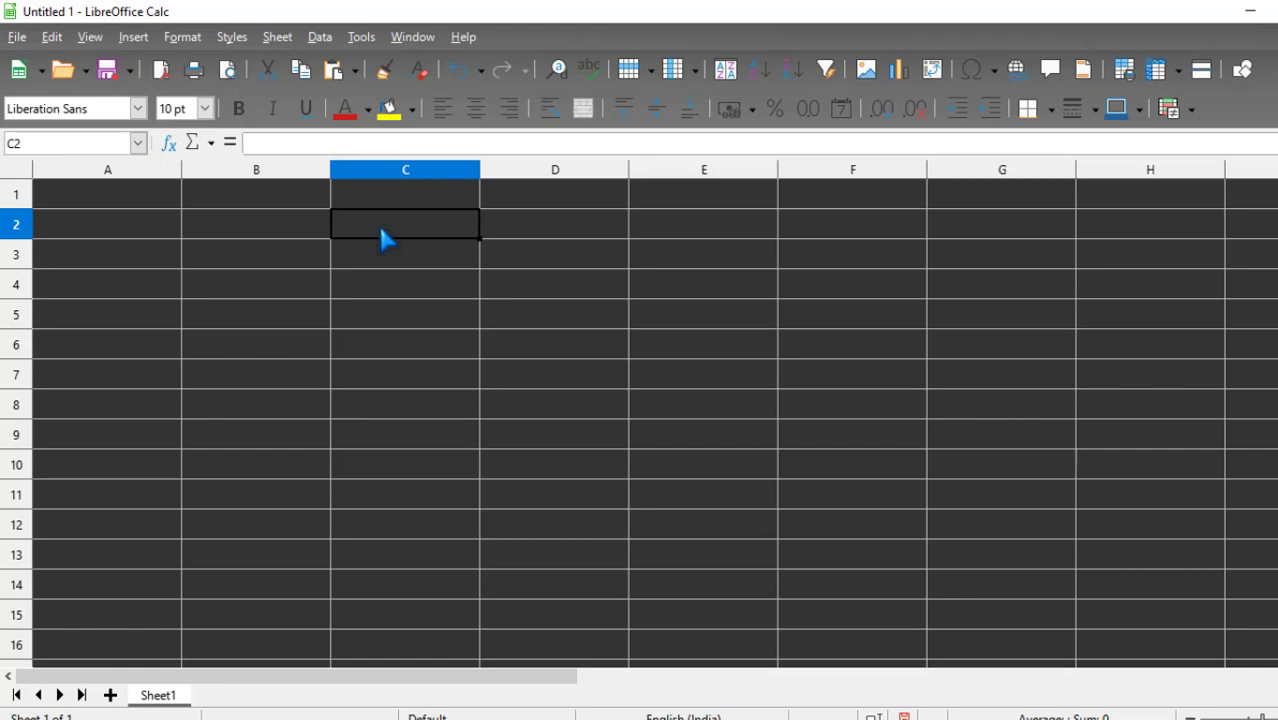
click(527, 229)
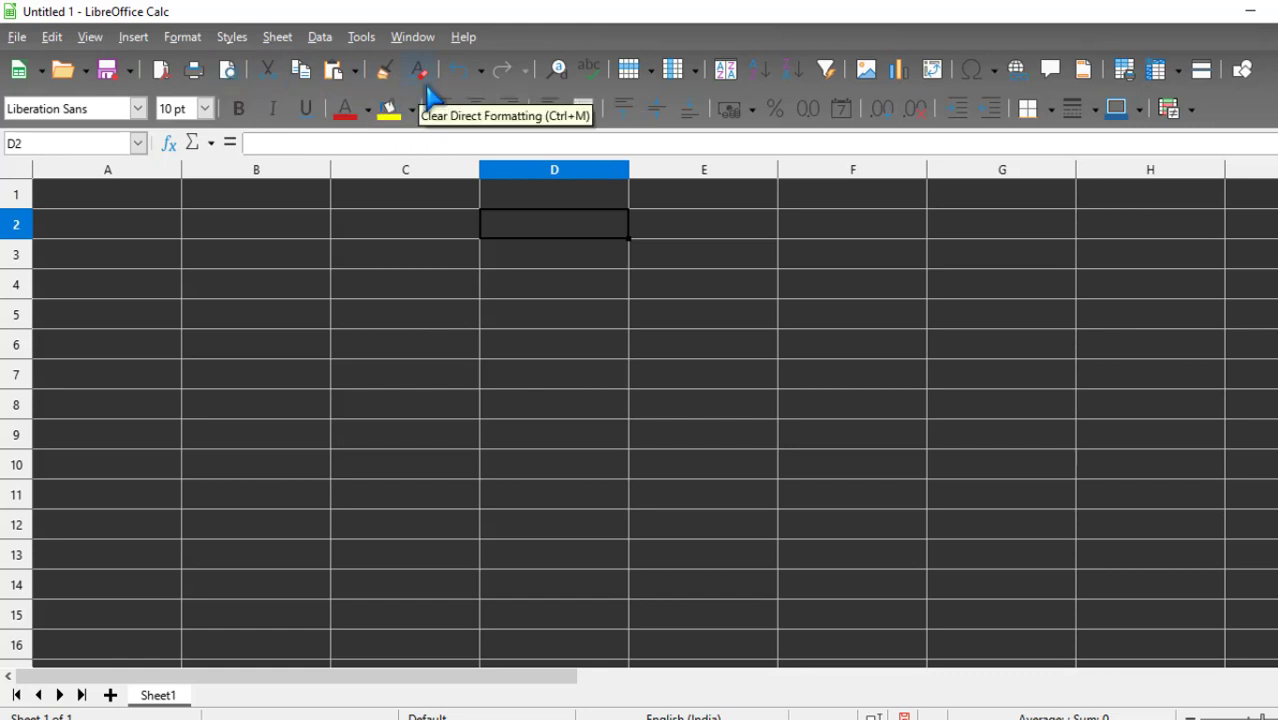
click(433, 290)
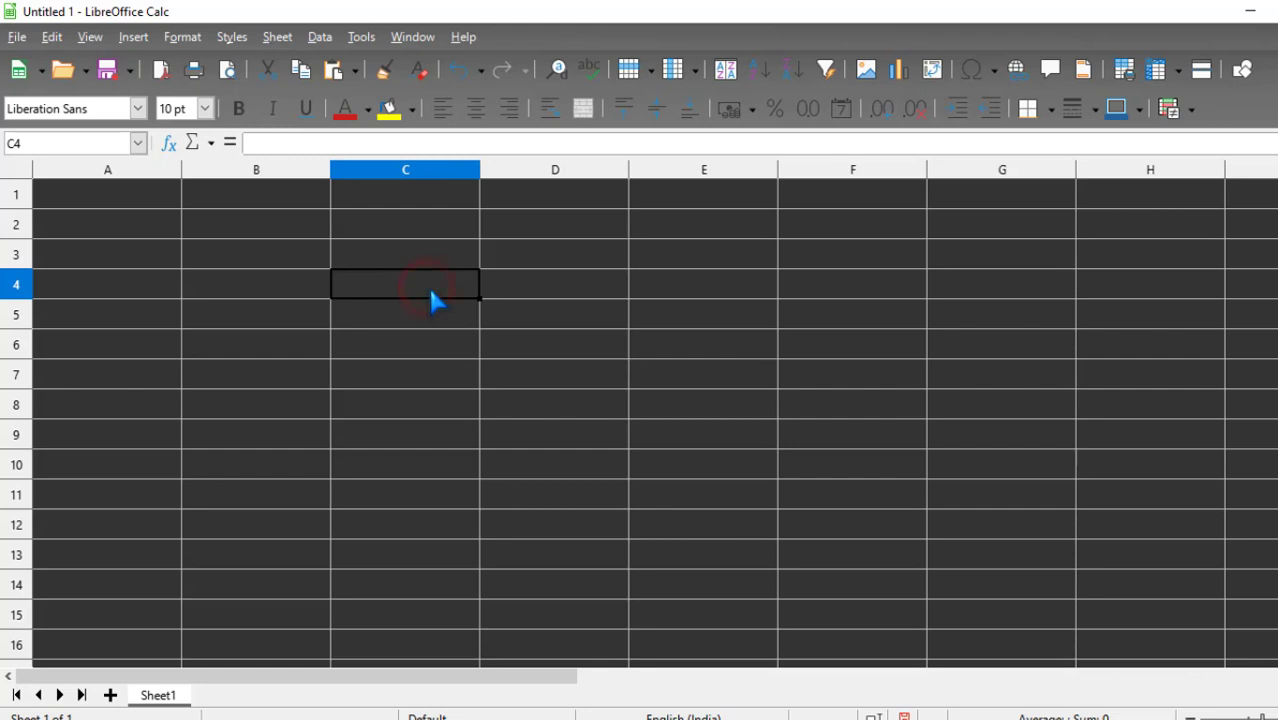
click(732, 345)
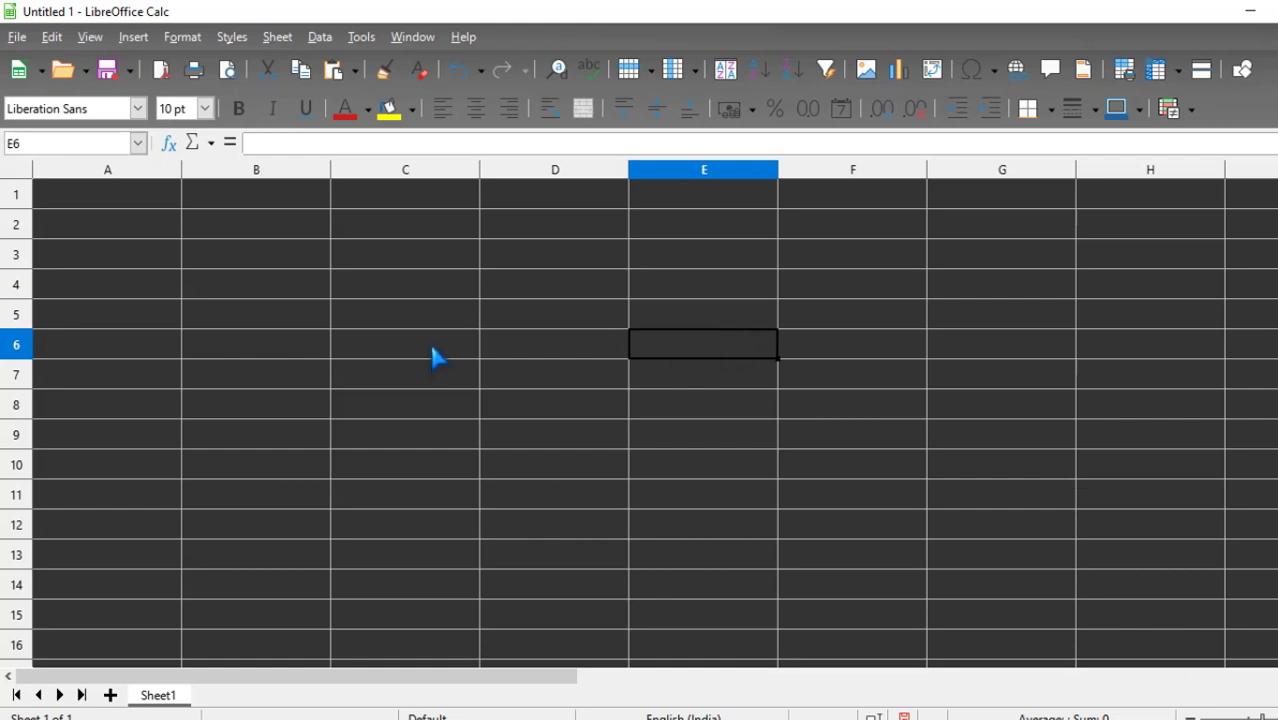
drag(130, 226, 1155, 590)
click(556, 316)
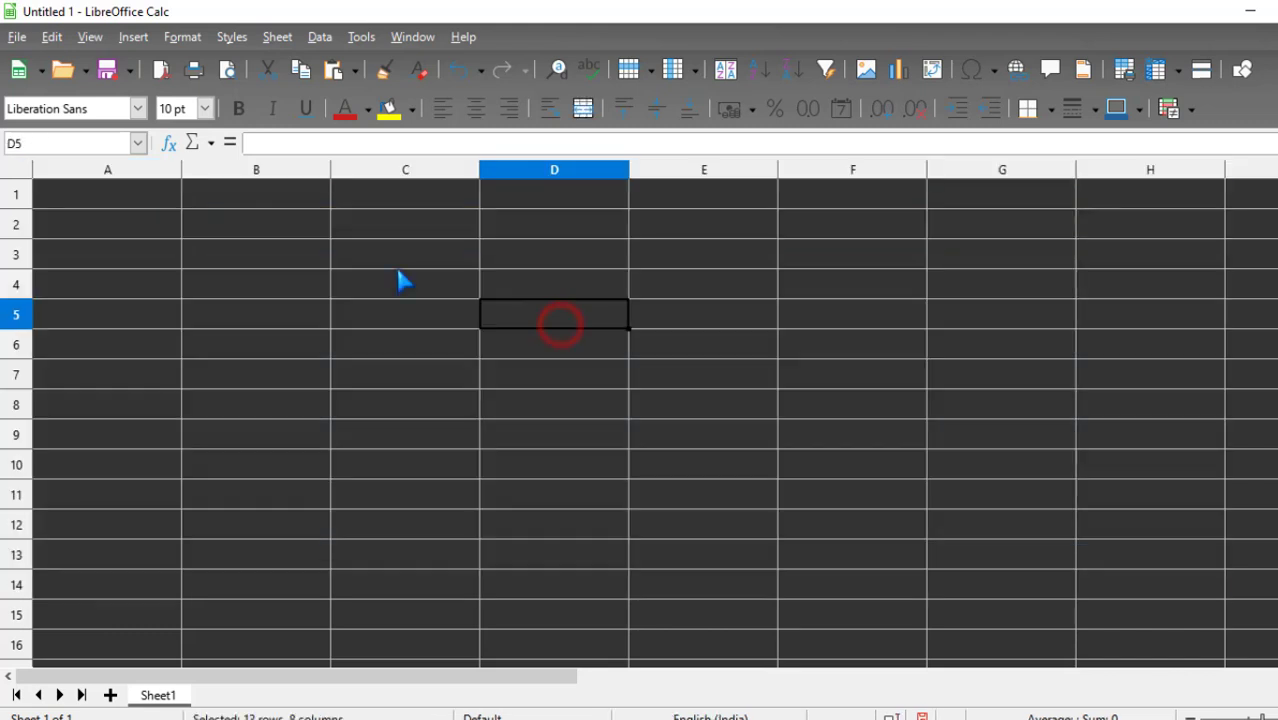
drag(405, 256, 880, 437)
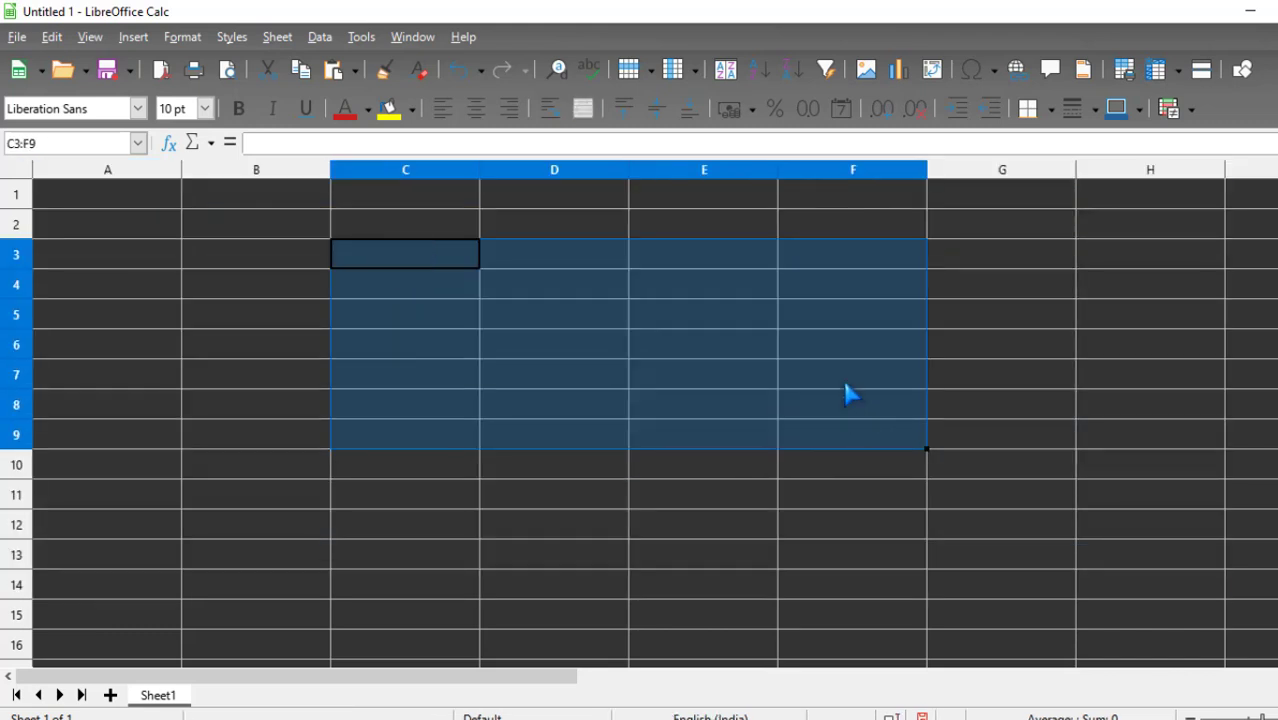
click(870, 342)
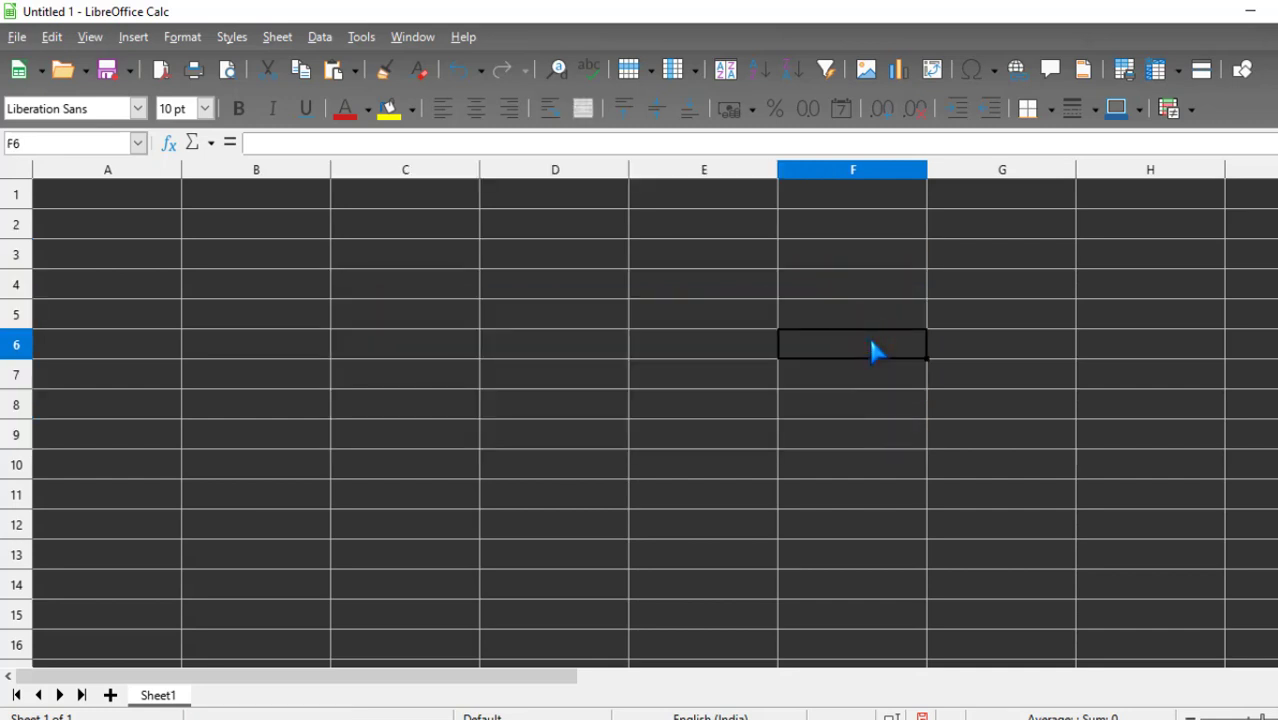
click(606, 347)
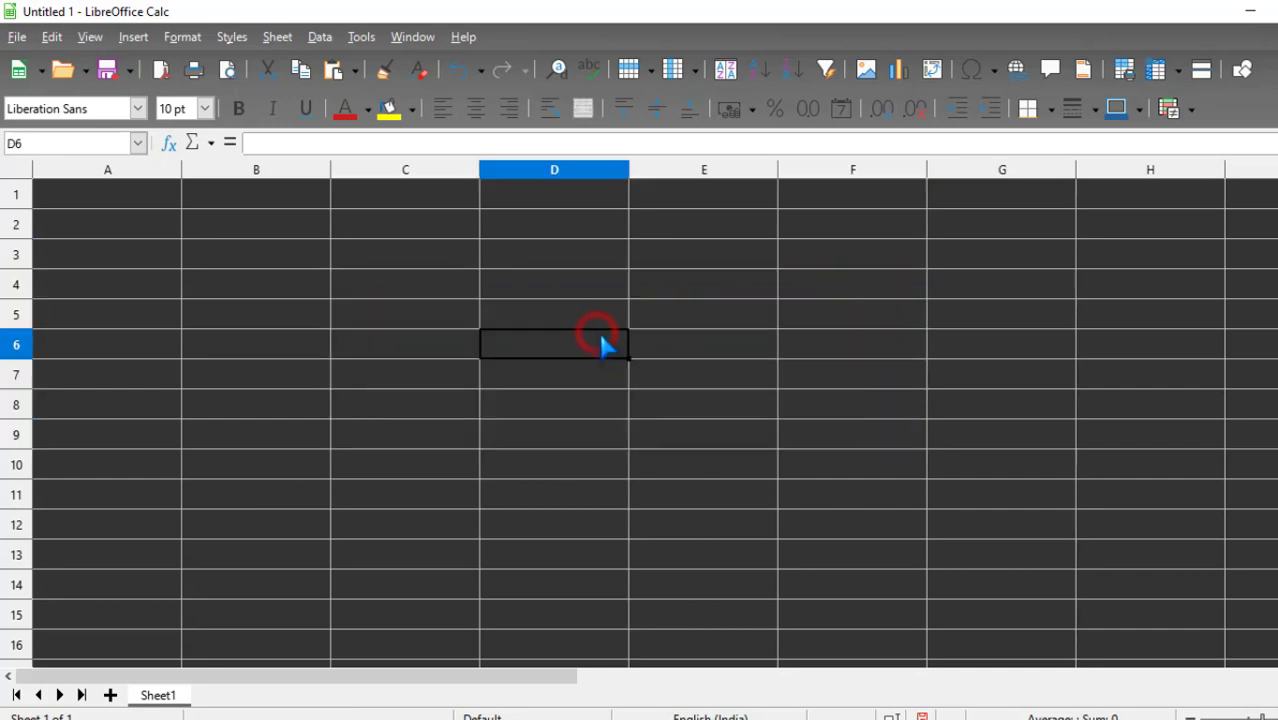
click(540, 258)
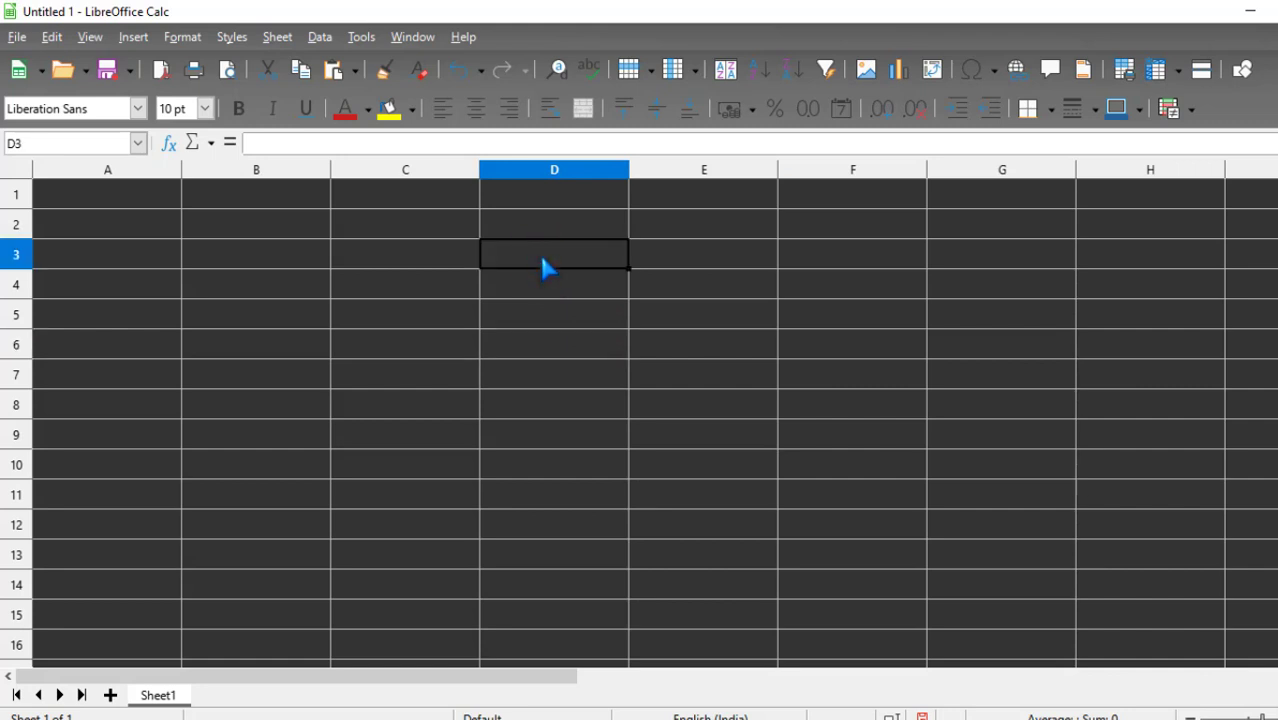
Add a second sheet to the spreadsheet and return to Sheet1.
click(111, 695)
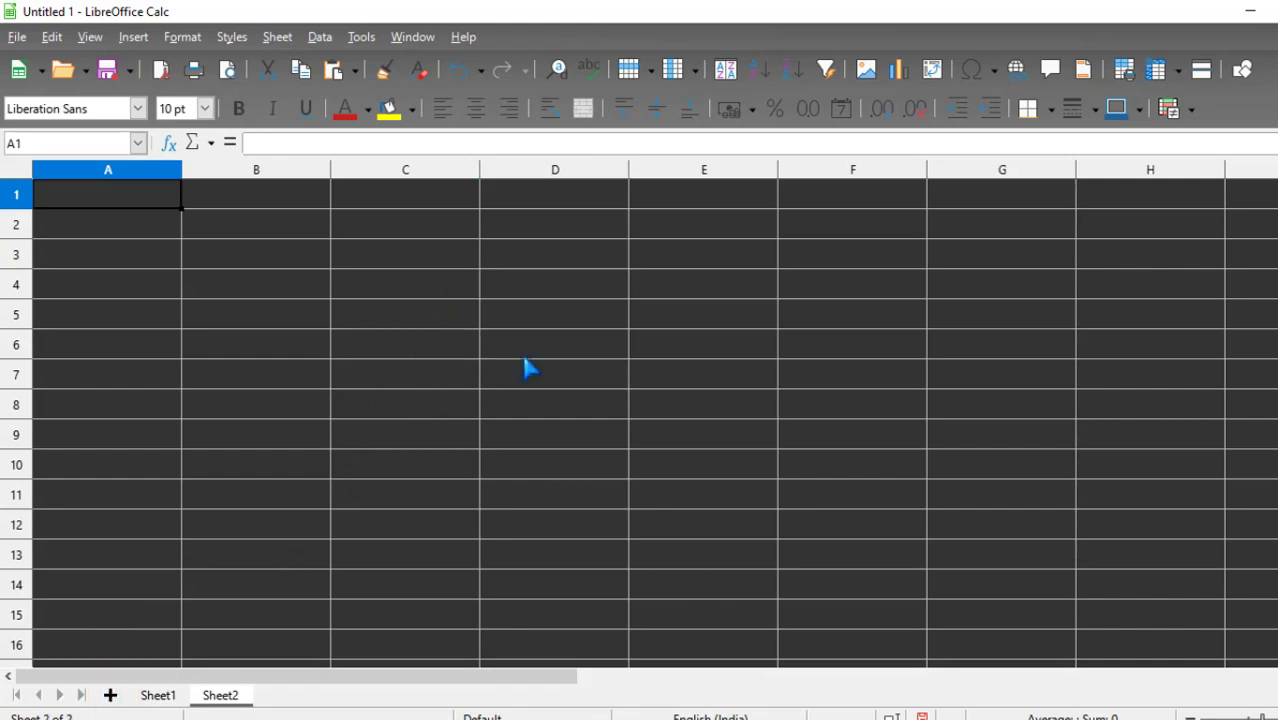
click(751, 288)
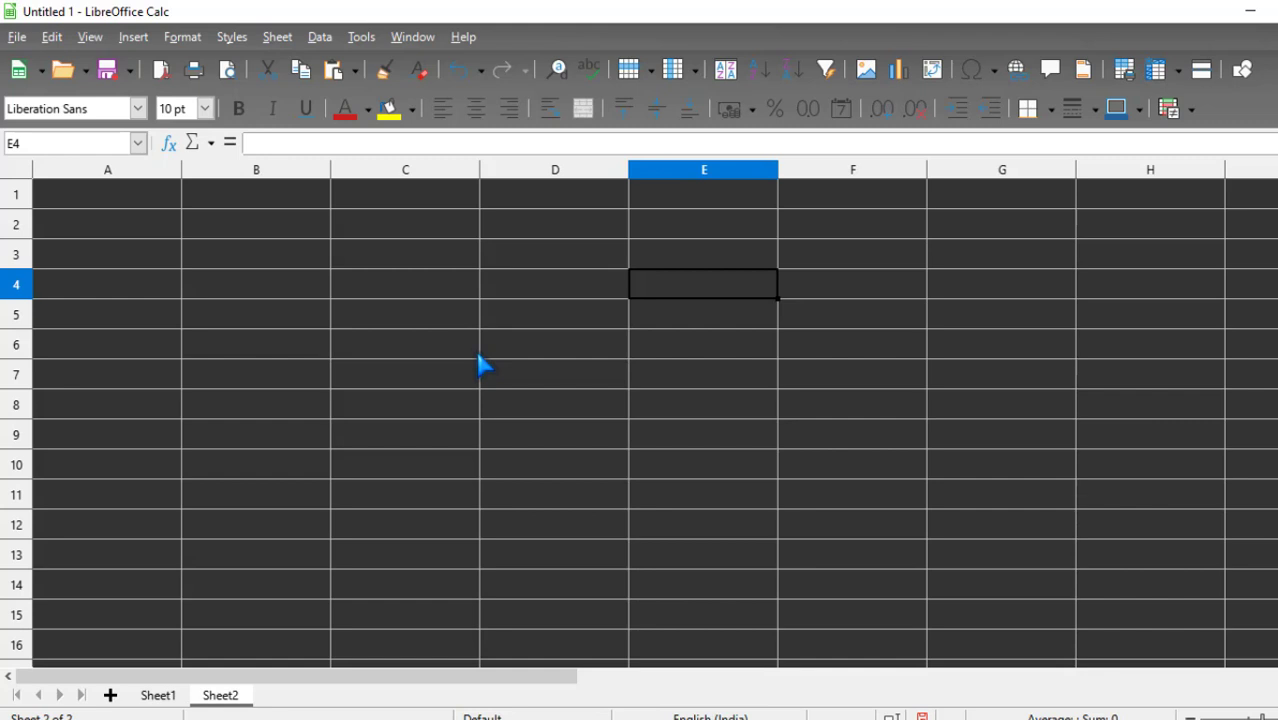
key(ctrl+Page_Up)
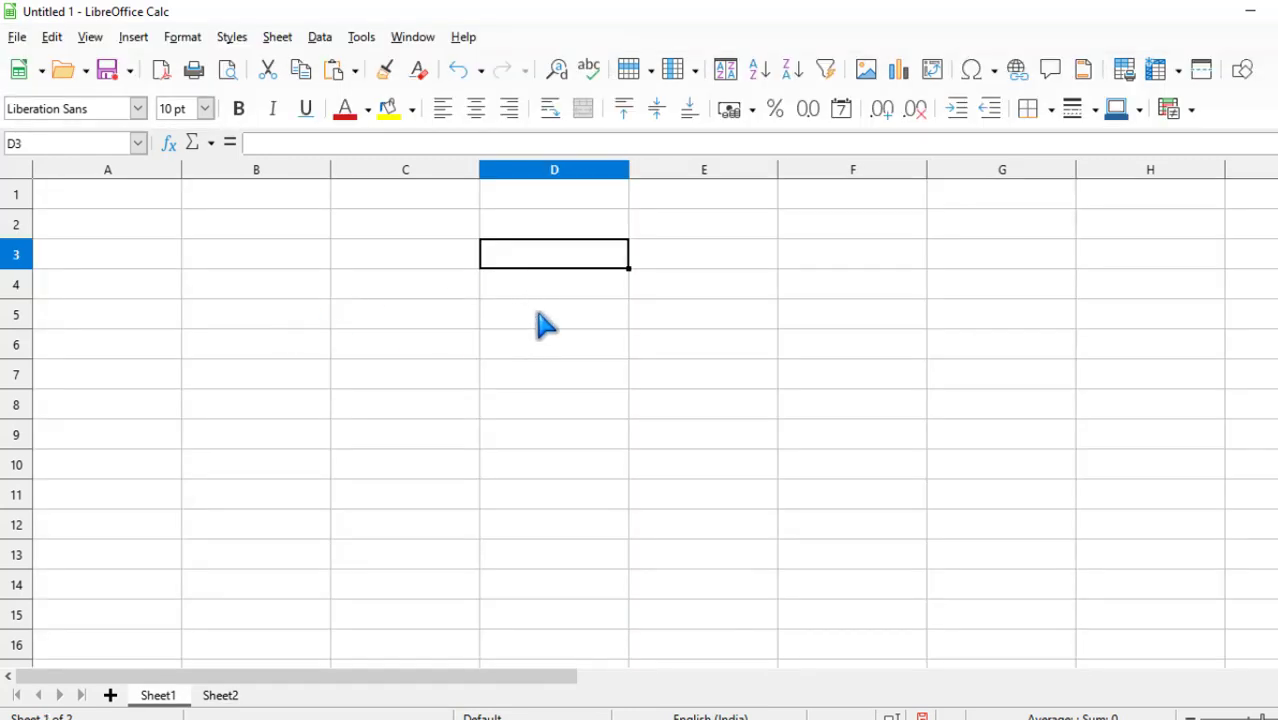
click(545, 344)
click(531, 290)
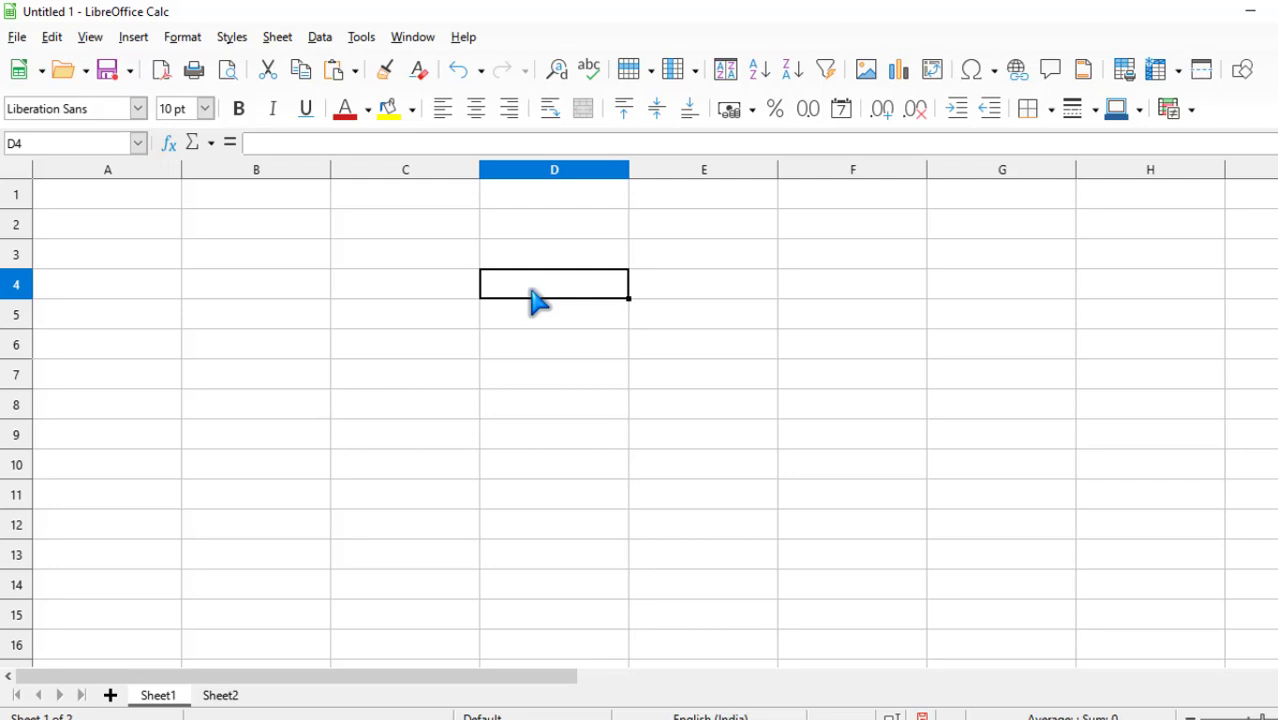
click(531, 228)
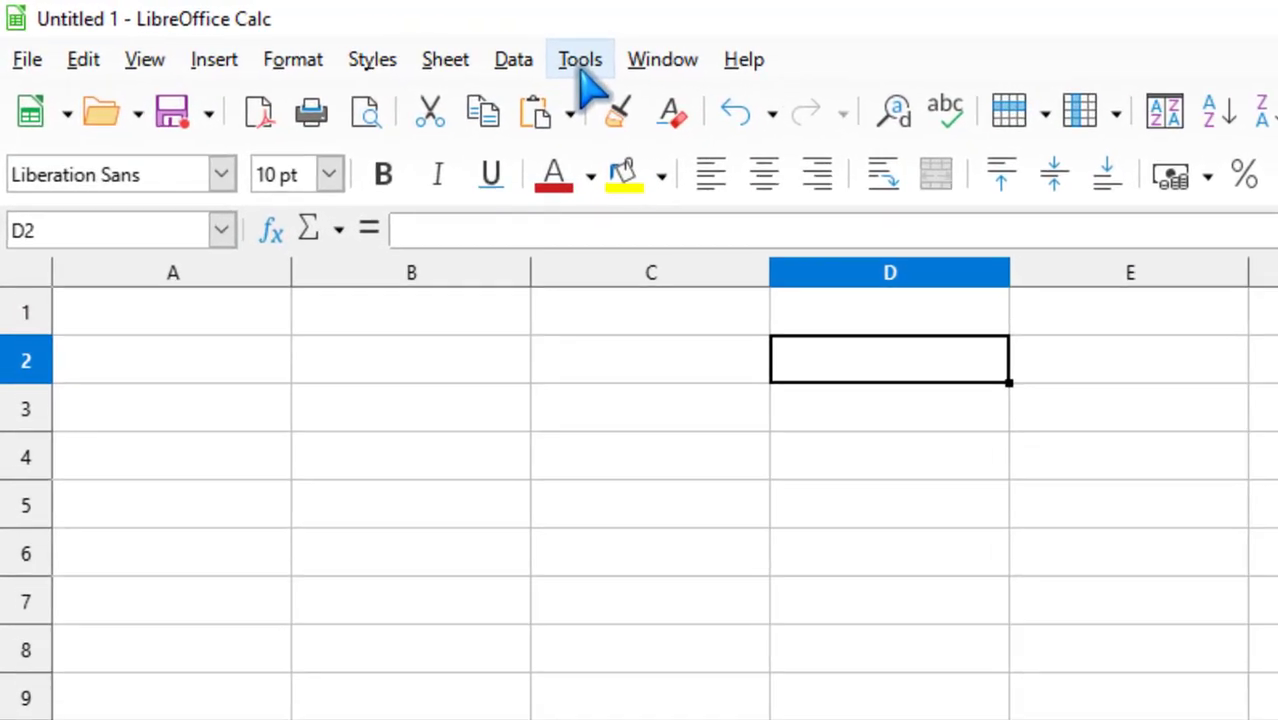
Apply the dark gray preinstalled theme in the Personalization options.
click(369, 39)
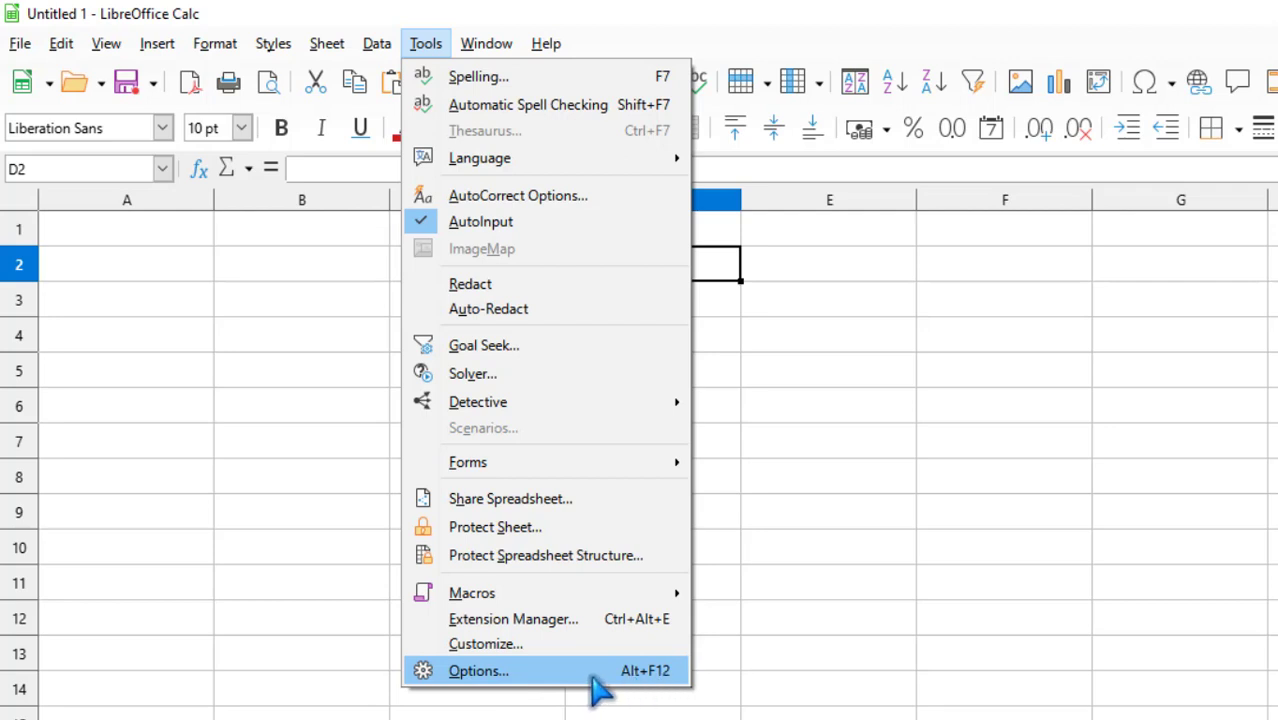
key(Escape)
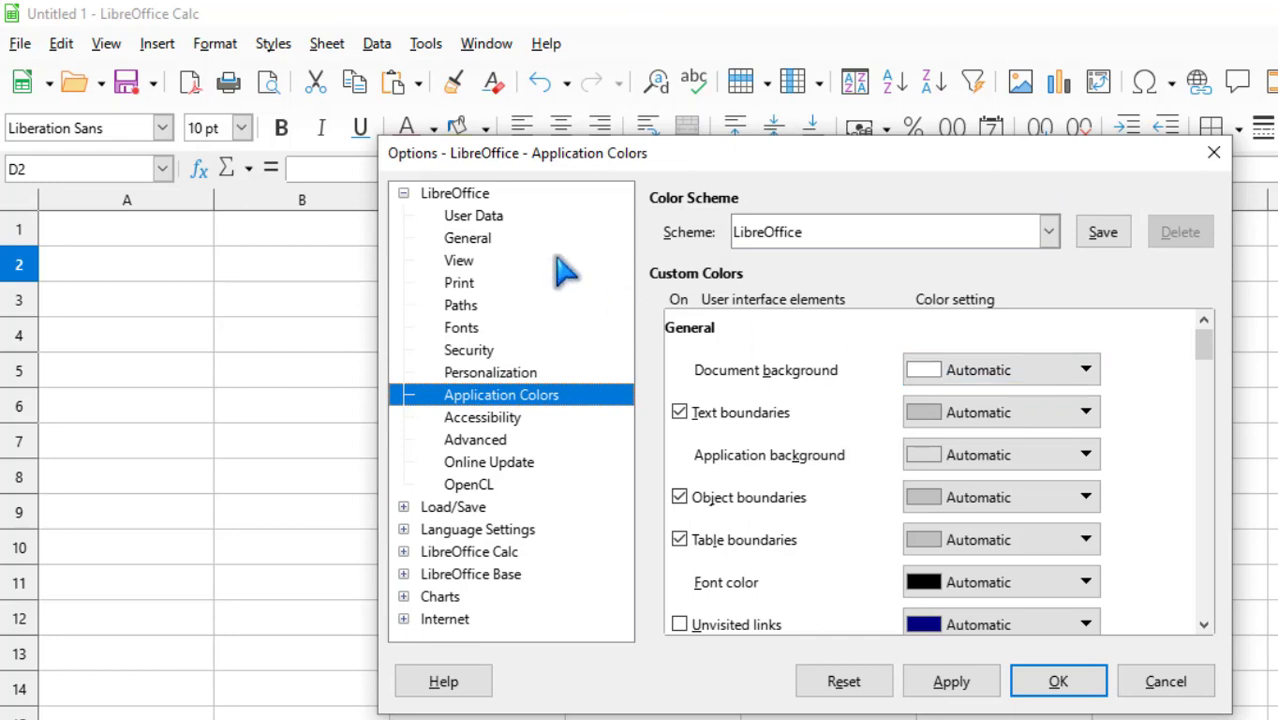
click(452, 214)
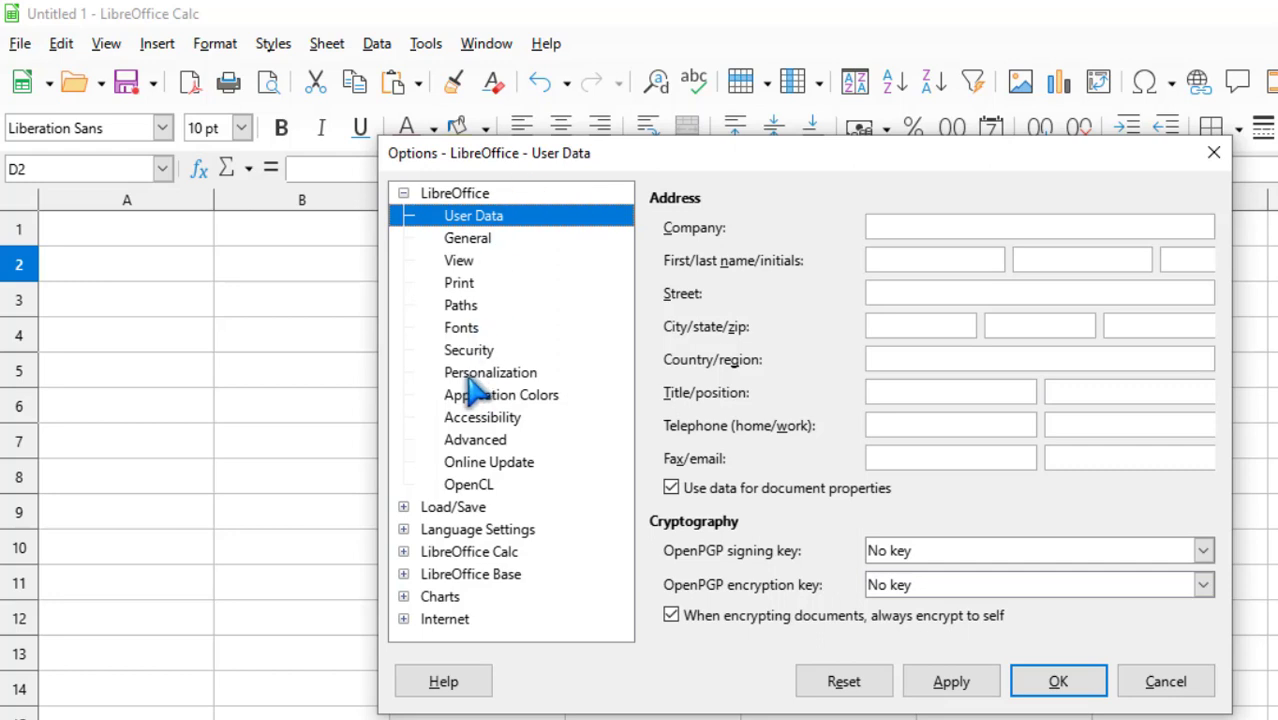
click(522, 380)
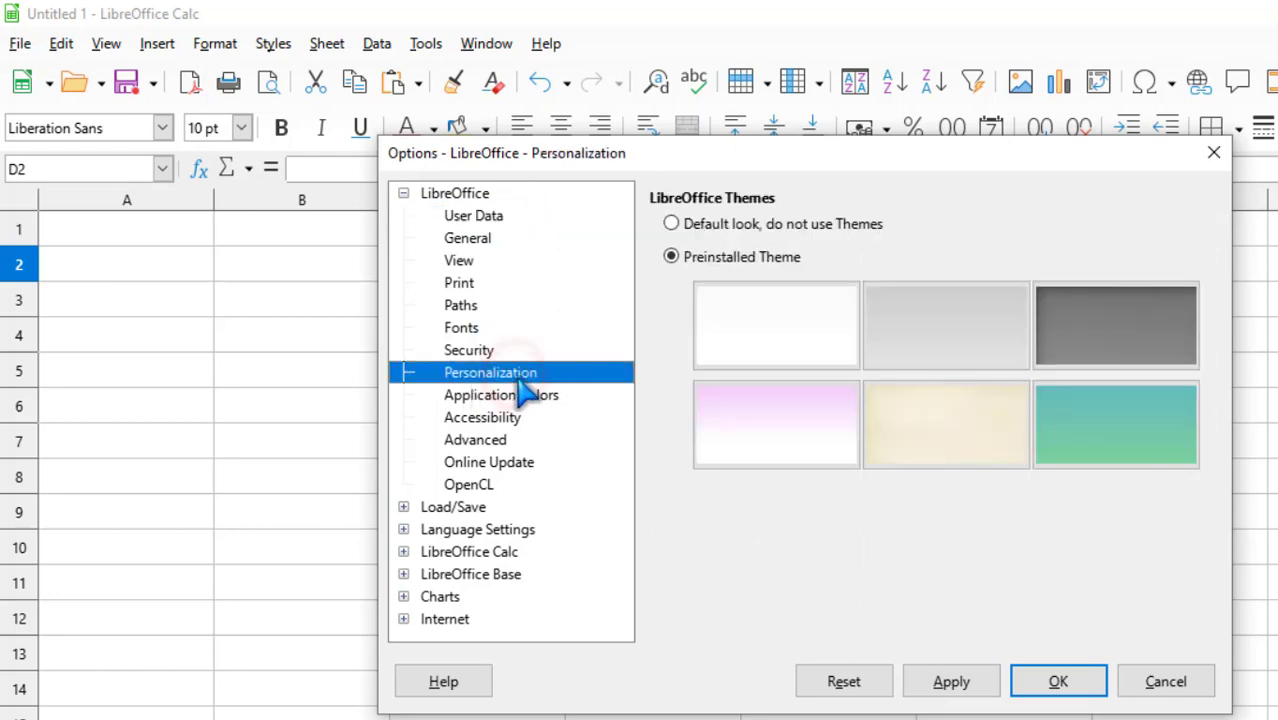
click(1165, 360)
click(1112, 332)
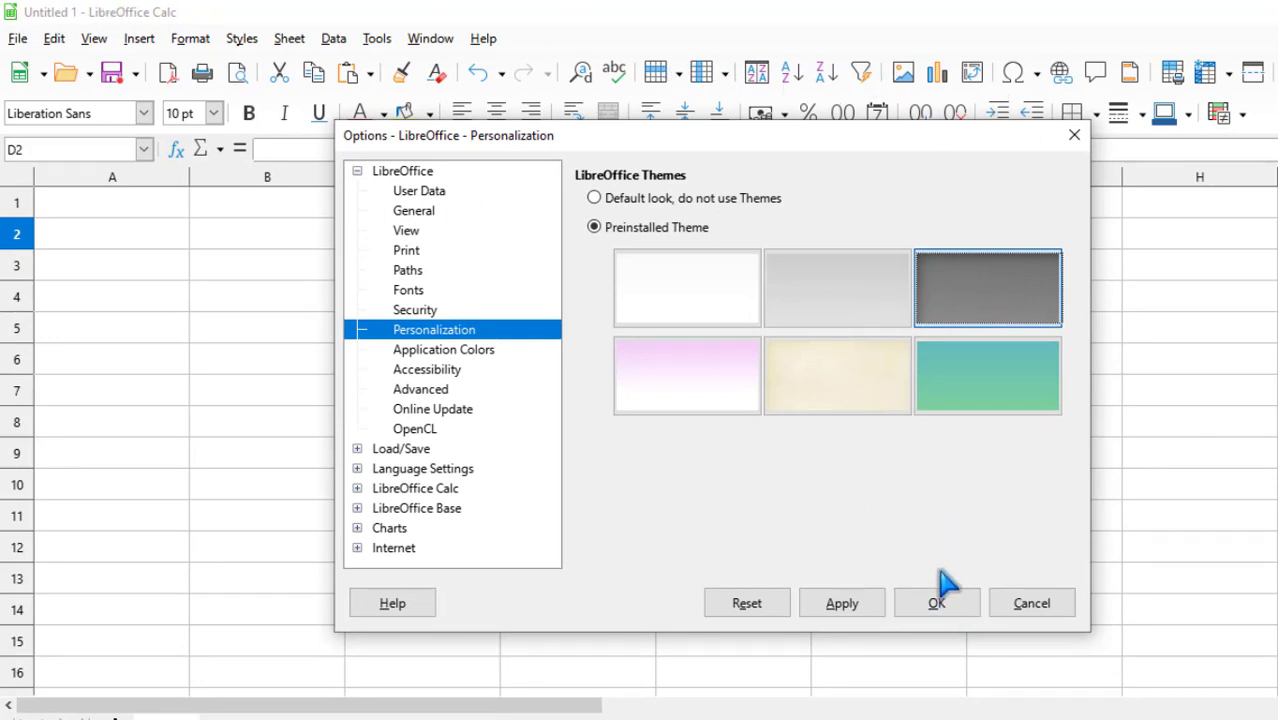
click(937, 603)
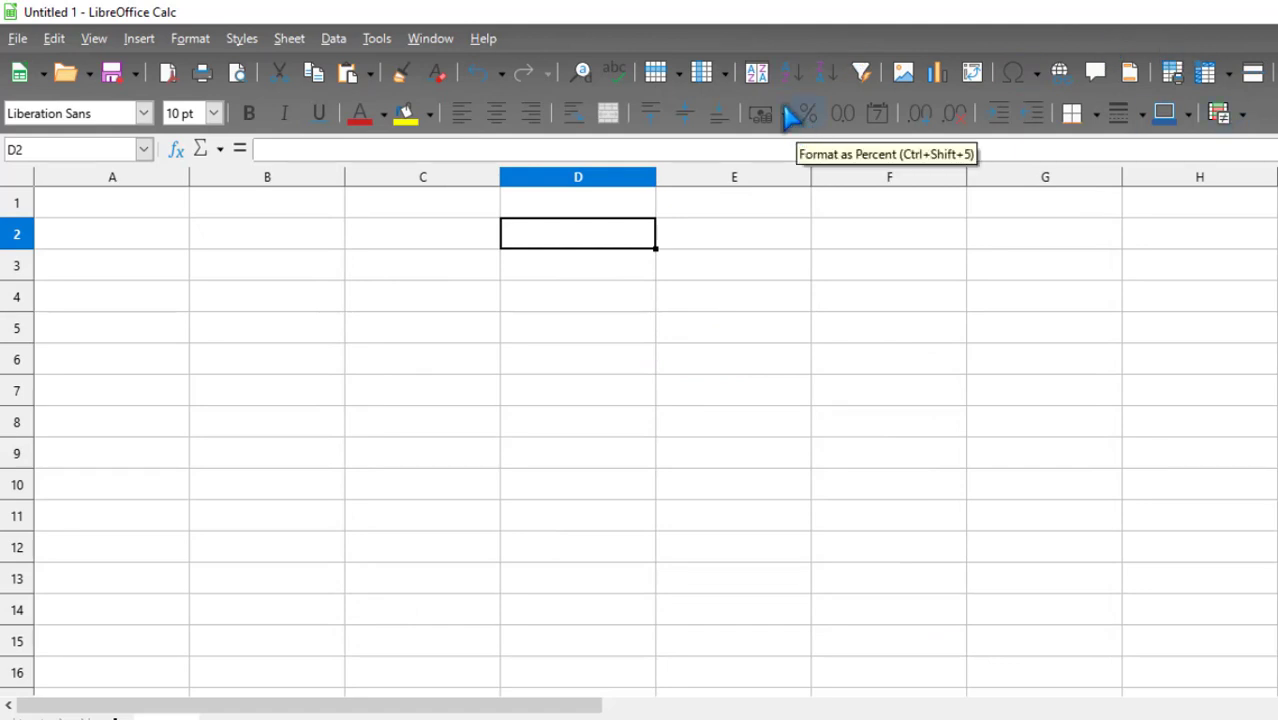
drag(200, 243, 1016, 586)
click(706, 392)
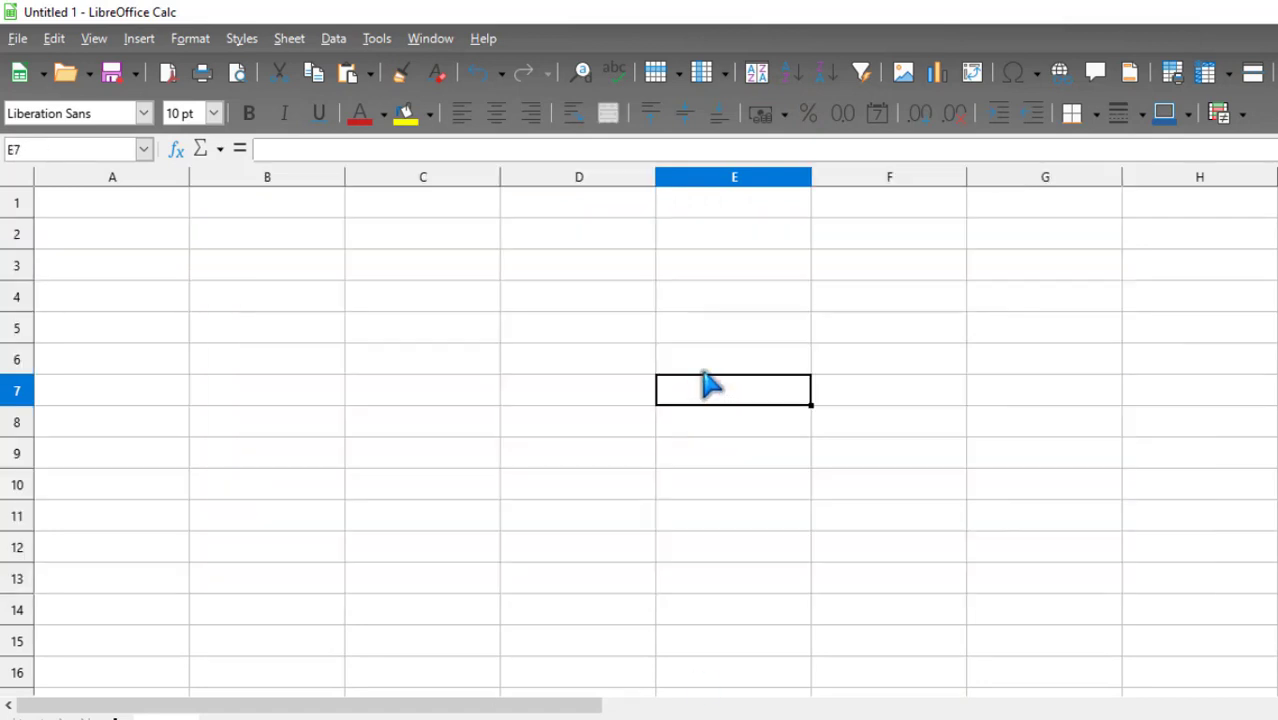
Set the document background to Dark Gray 2 in the Application Colors options.
click(376, 38)
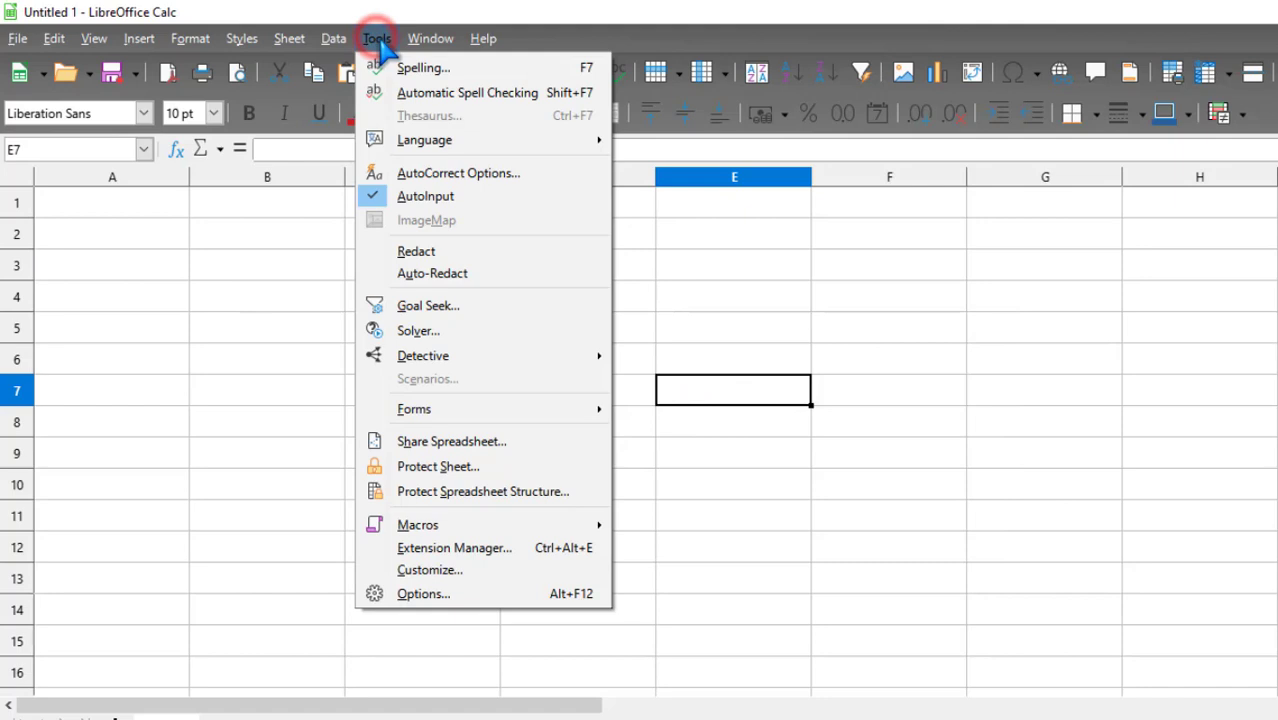
click(444, 593)
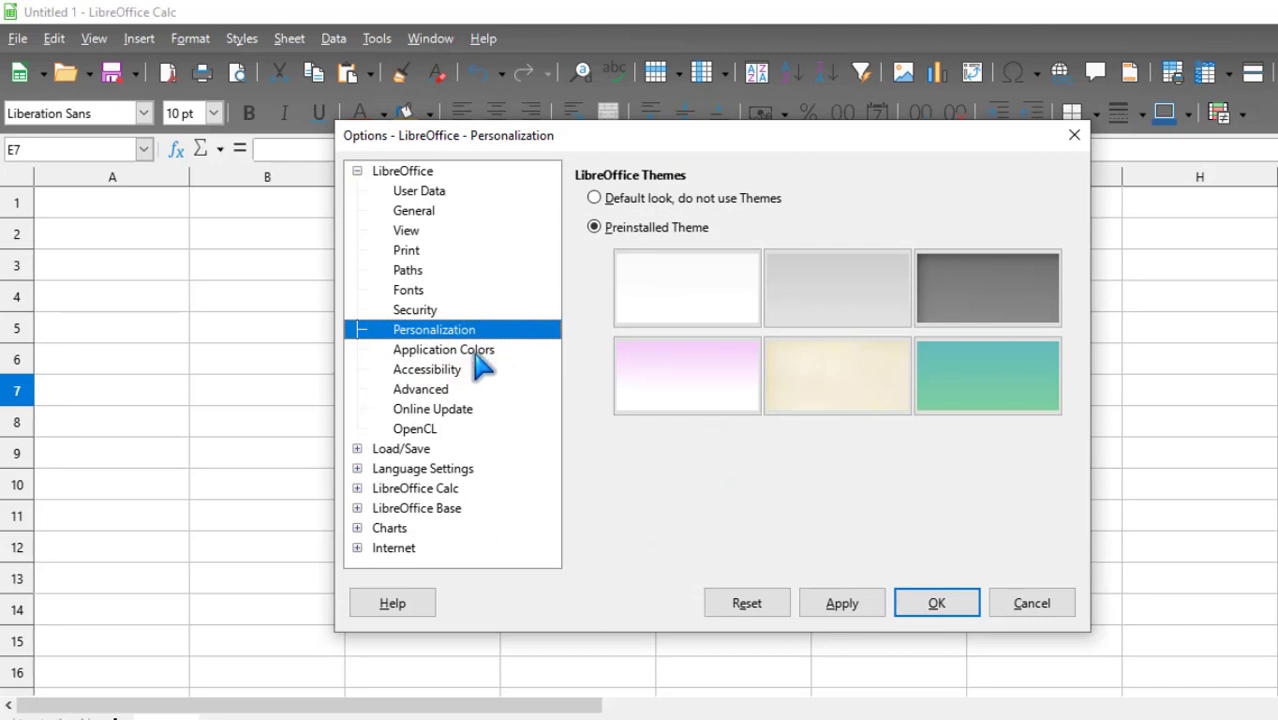
click(476, 352)
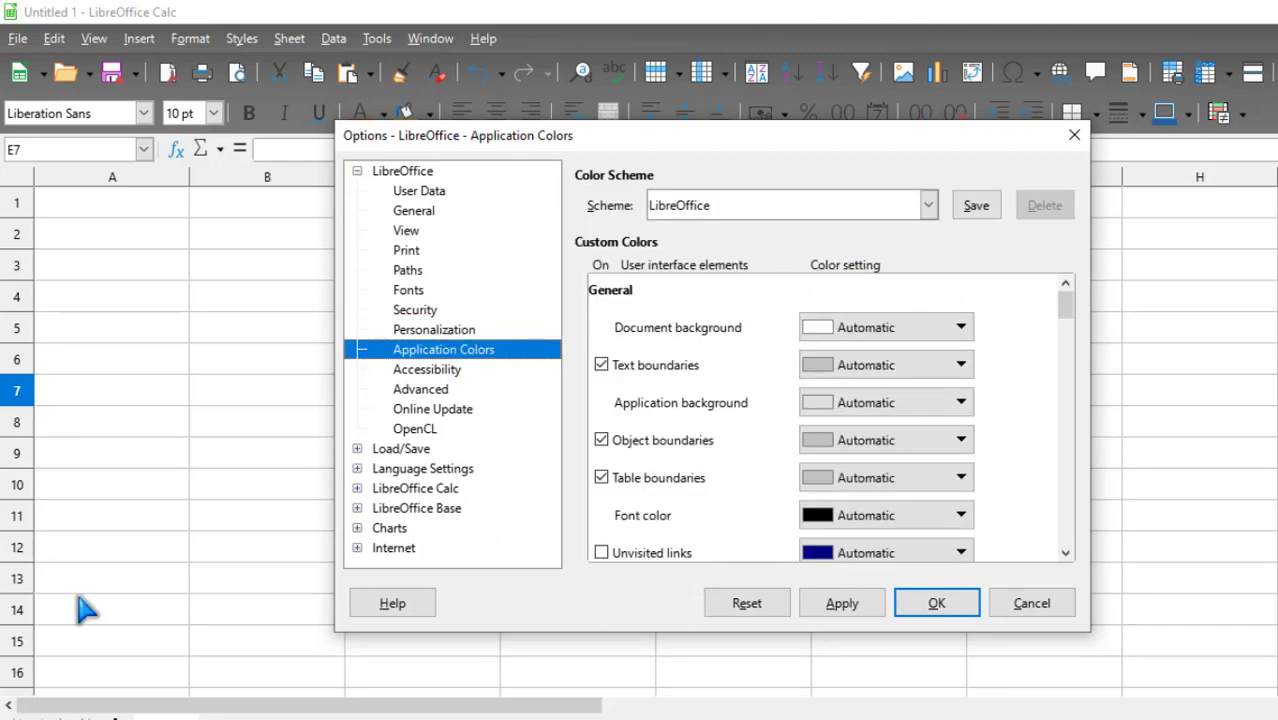
mouse_move(1072, 320)
mouse_down()
mouse_move(1087, 359)
mouse_move(1087, 576)
mouse_move(1070, 297)
mouse_up()
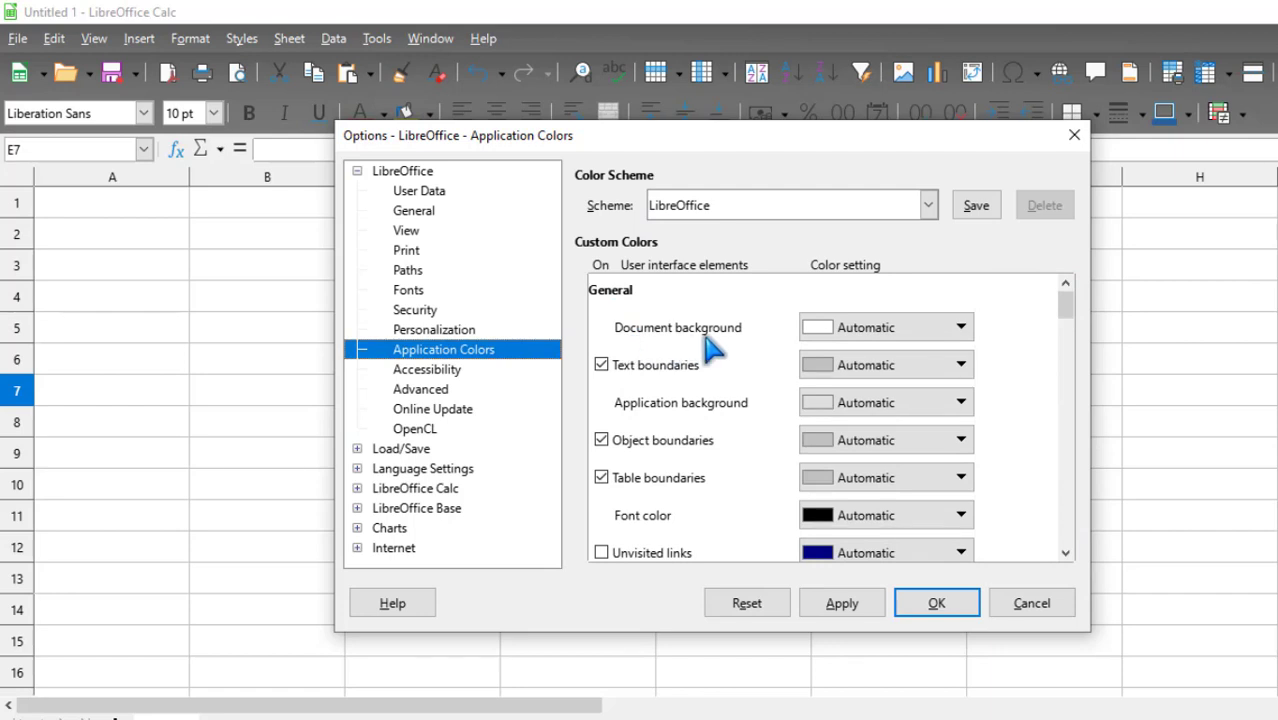
click(961, 330)
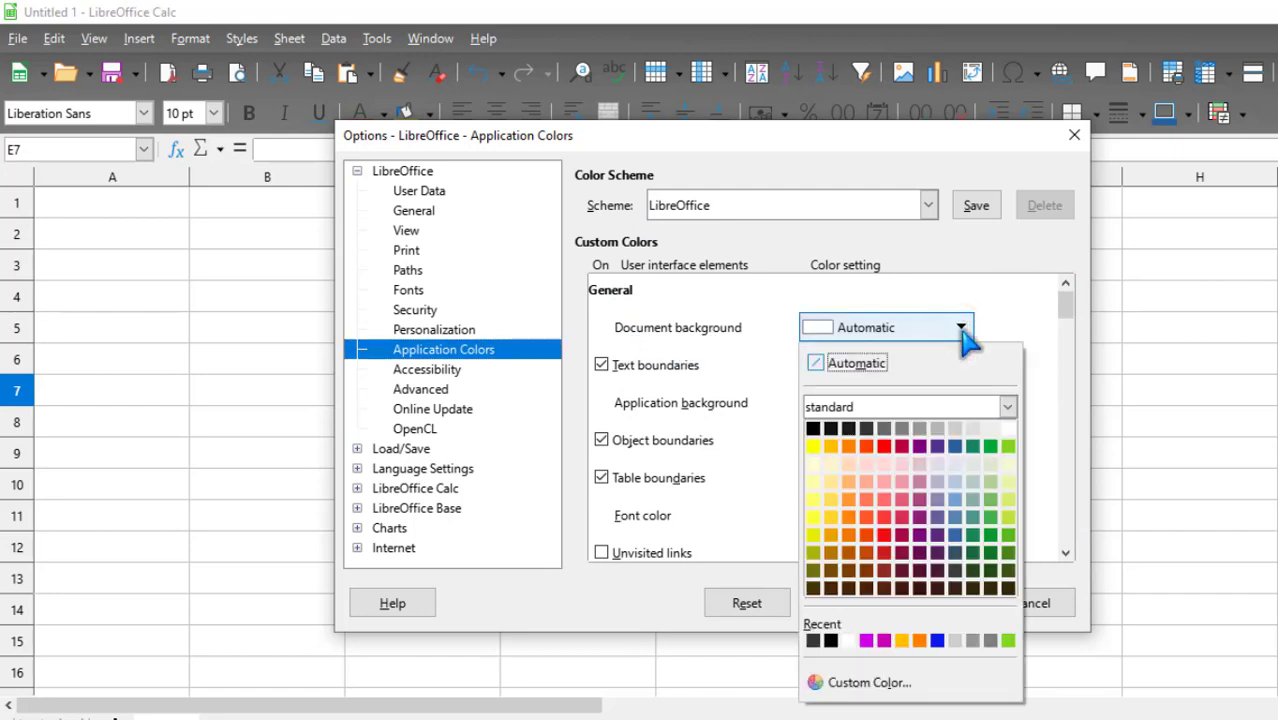
click(866, 429)
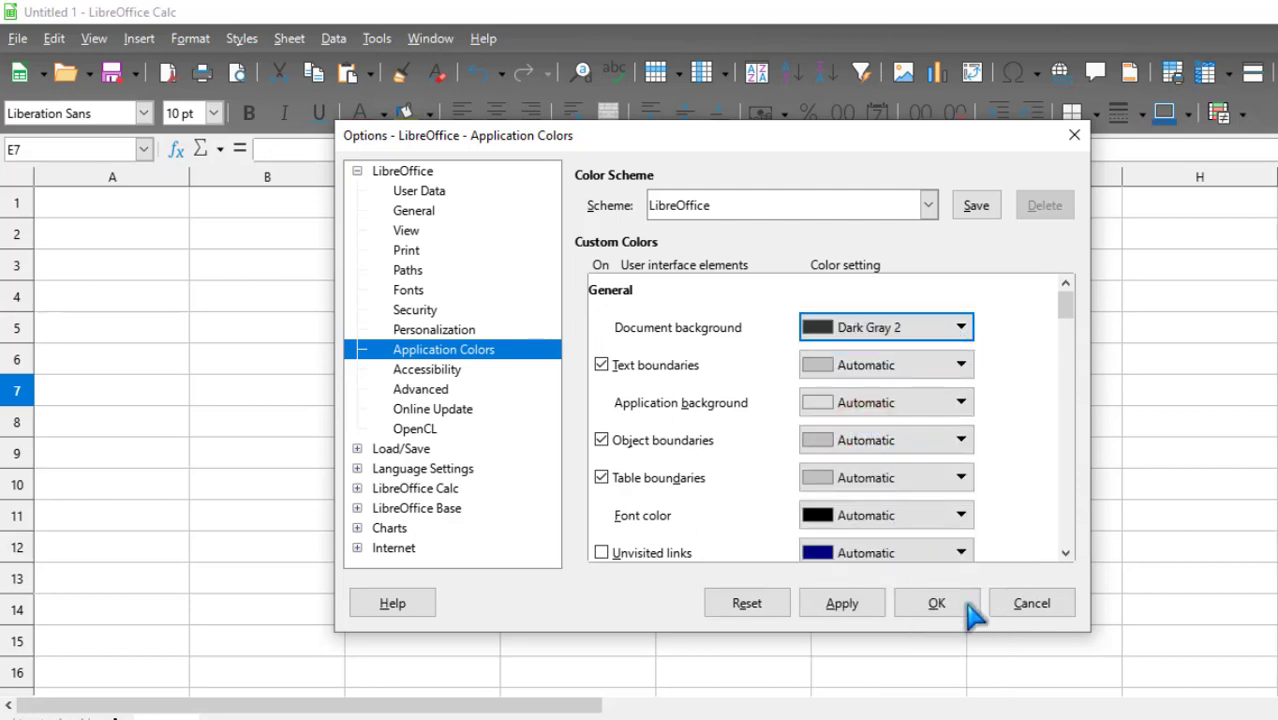
click(935, 606)
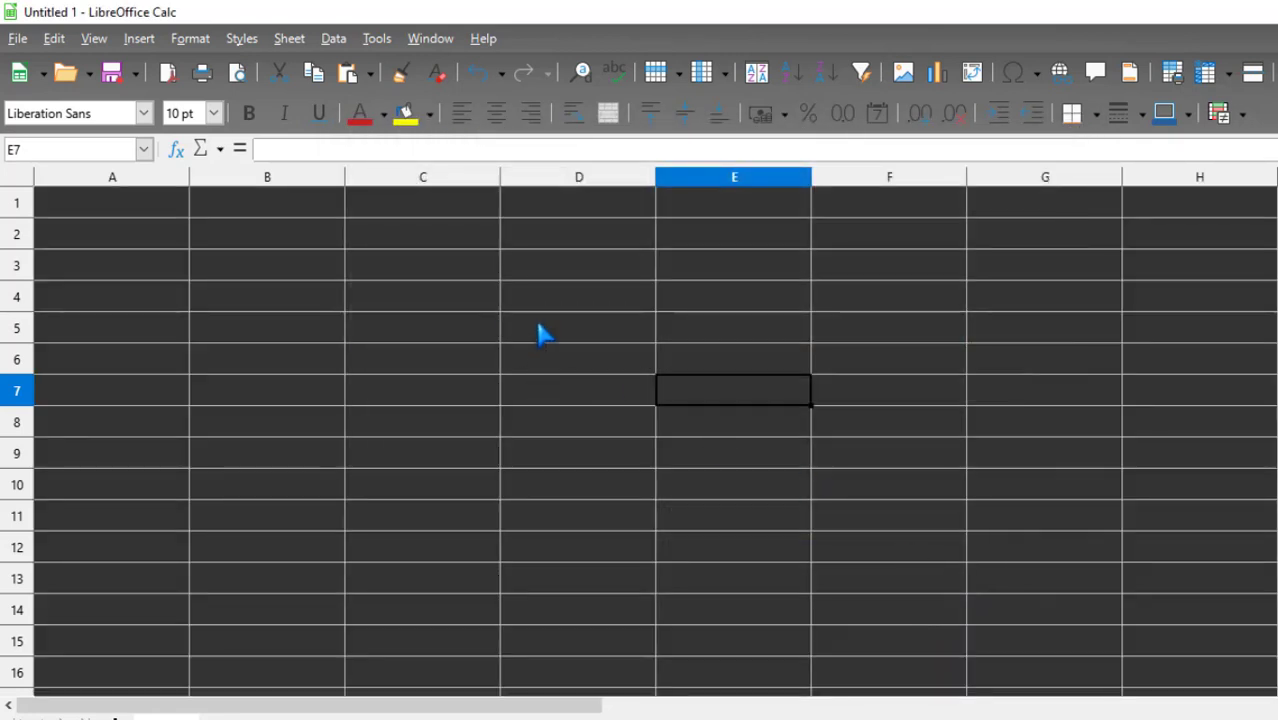
click(585, 262)
click(685, 292)
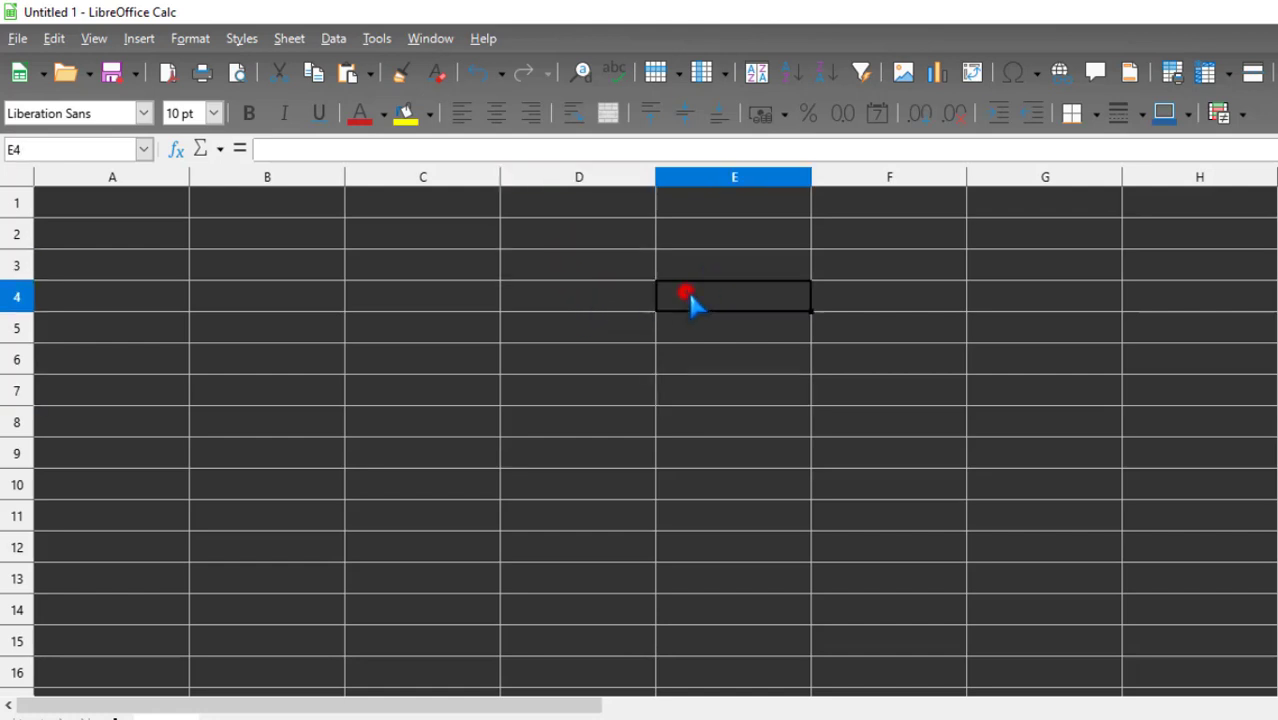
click(612, 347)
click(580, 283)
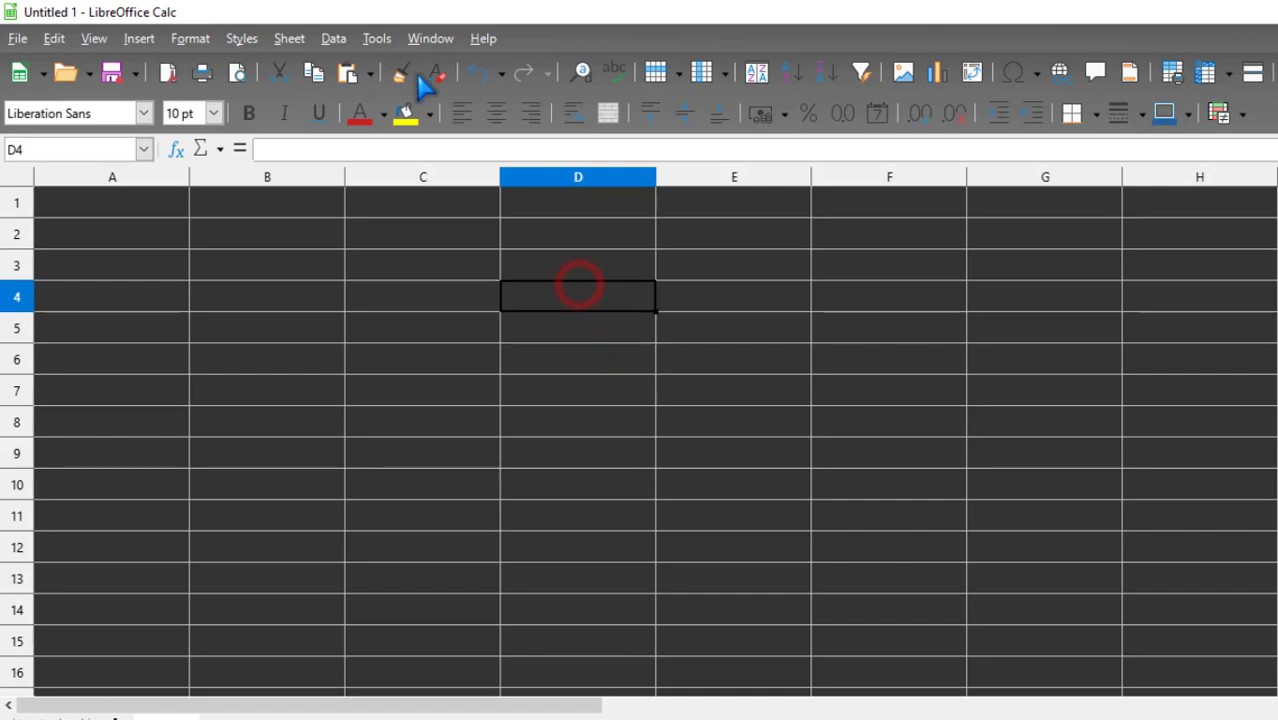
Apply the white preinstalled theme in the Personalization options.
click(380, 40)
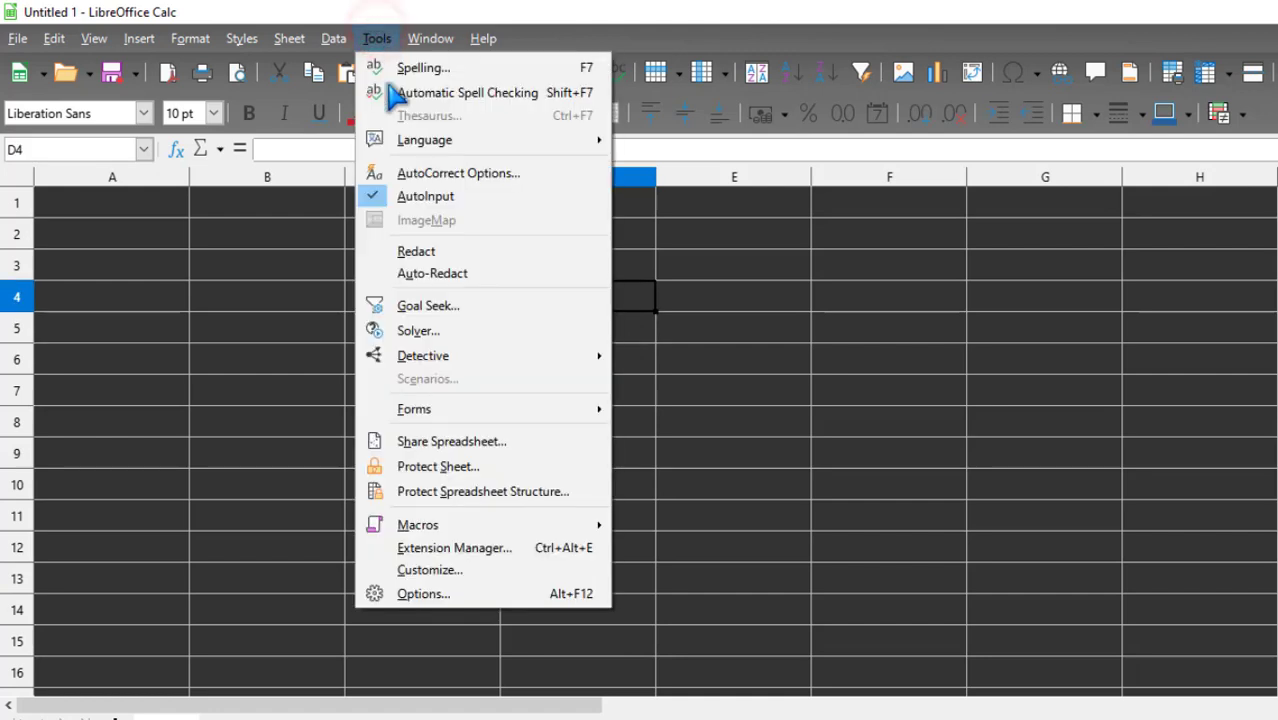
click(456, 595)
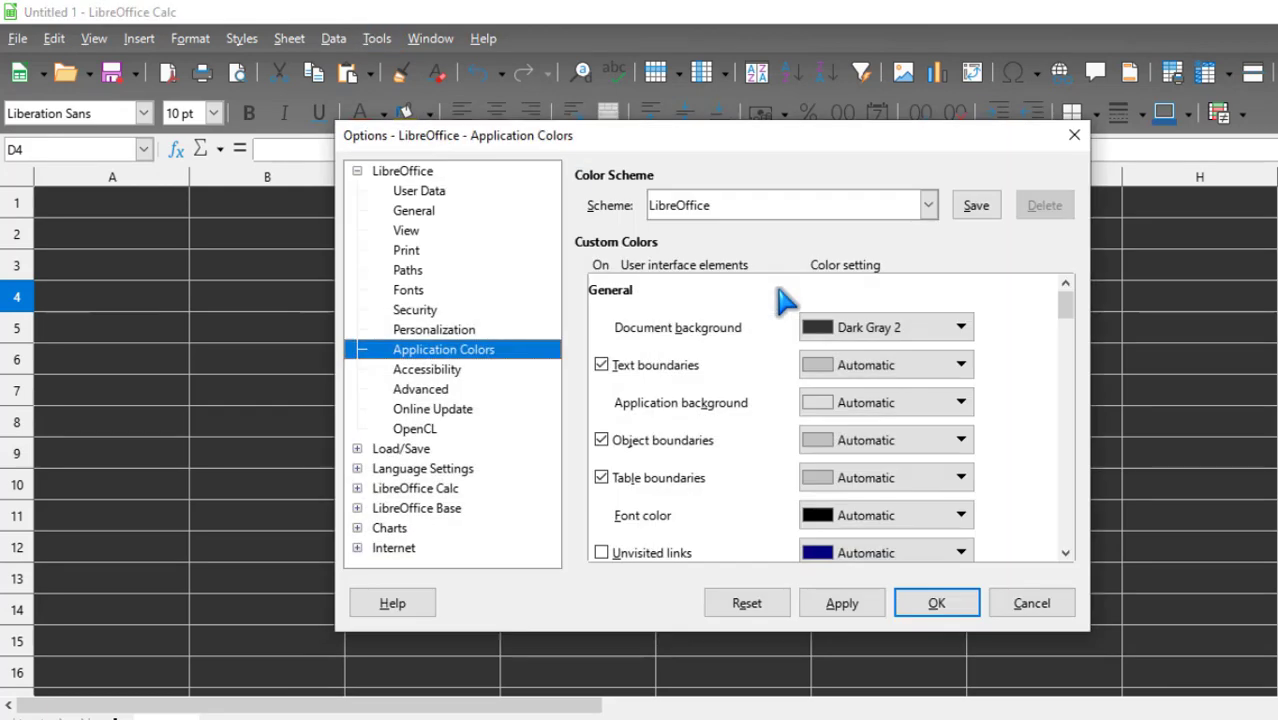
click(440, 331)
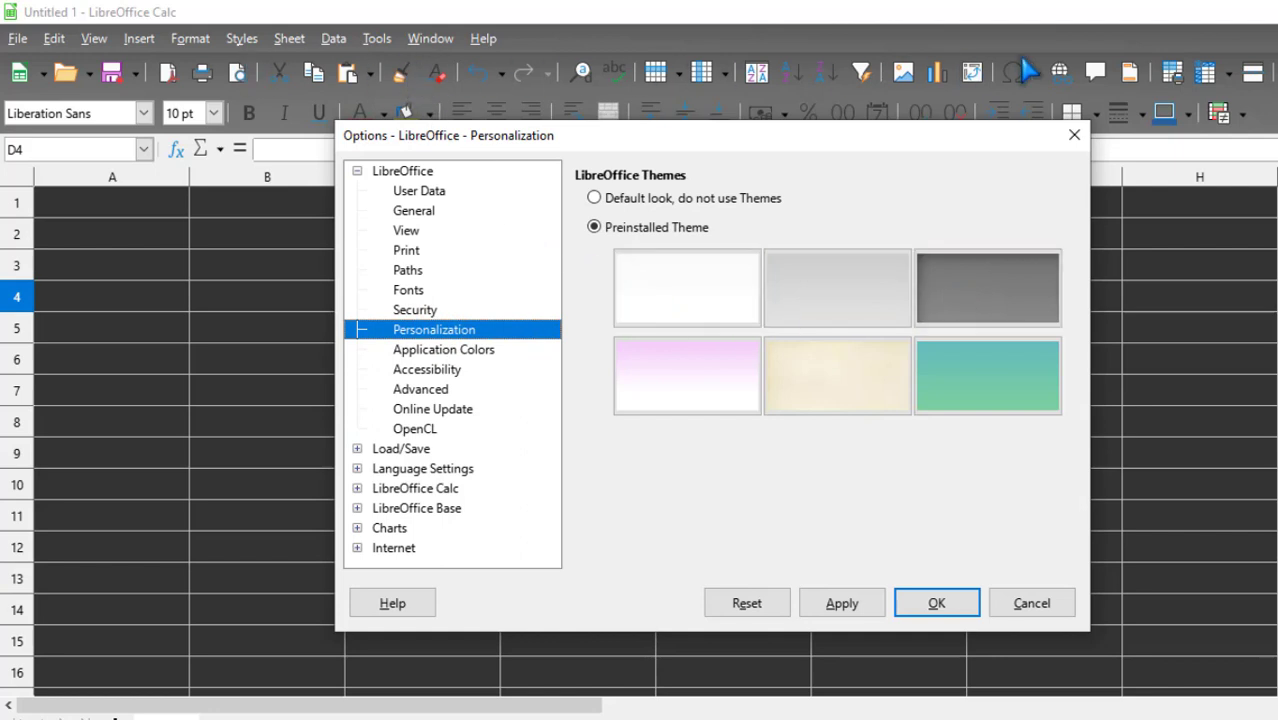
click(680, 312)
click(932, 602)
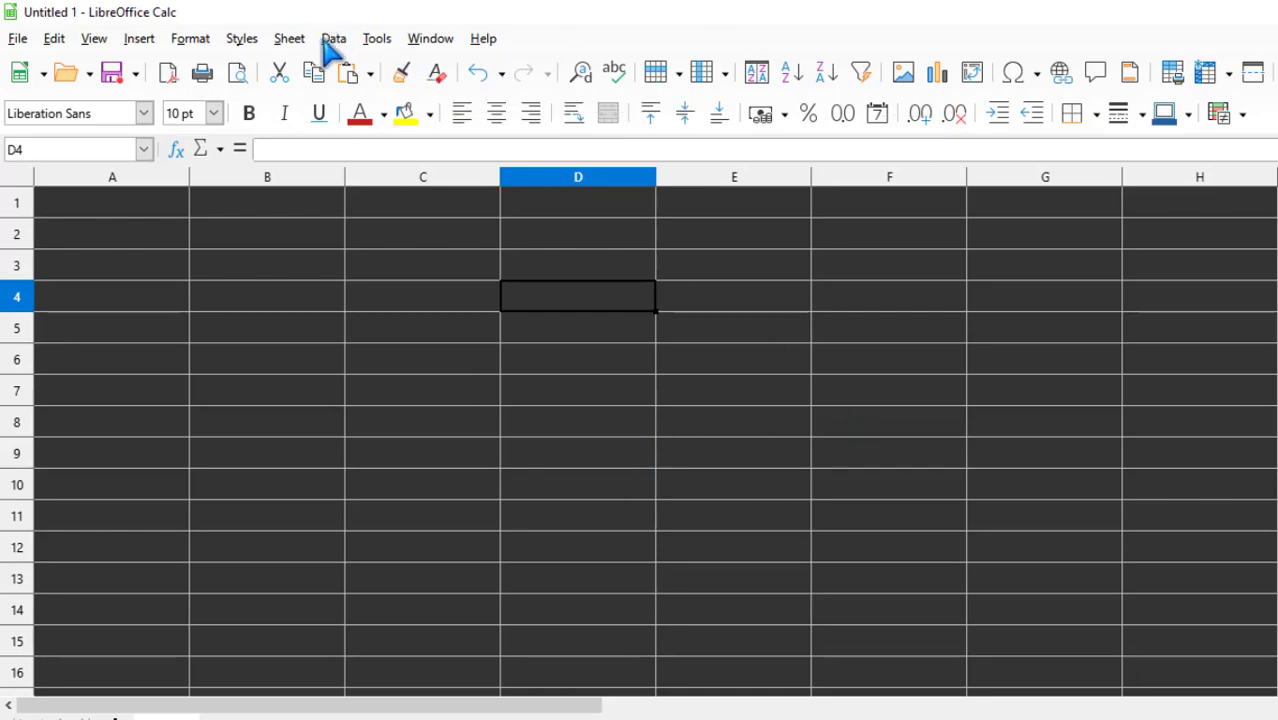
Set the document background color to Automatic in the Application Colors options.
click(376, 38)
click(495, 596)
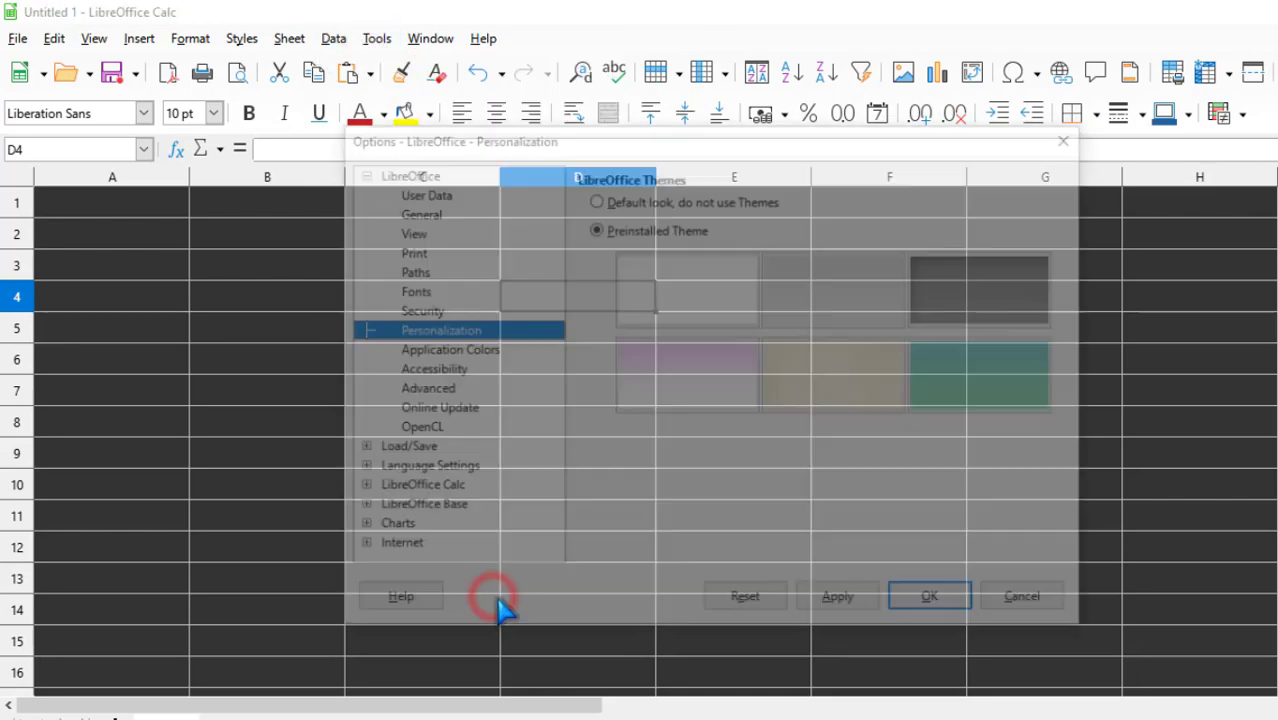
click(447, 352)
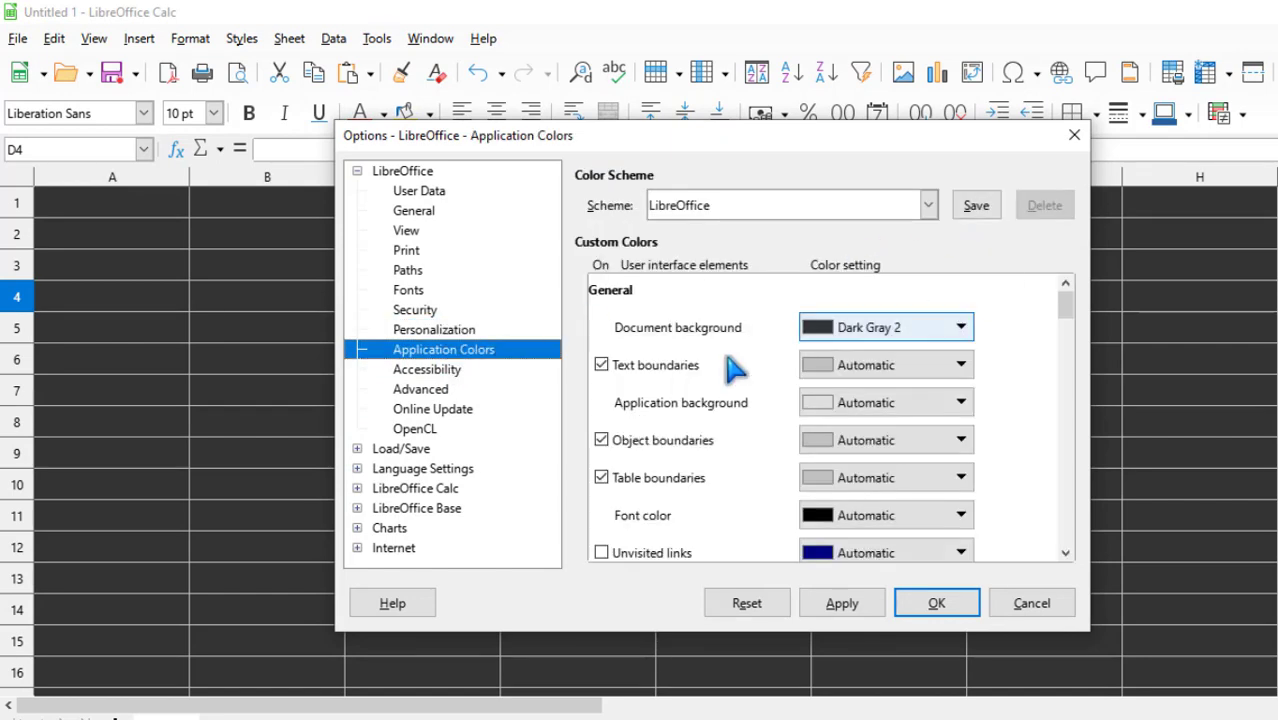
click(961, 326)
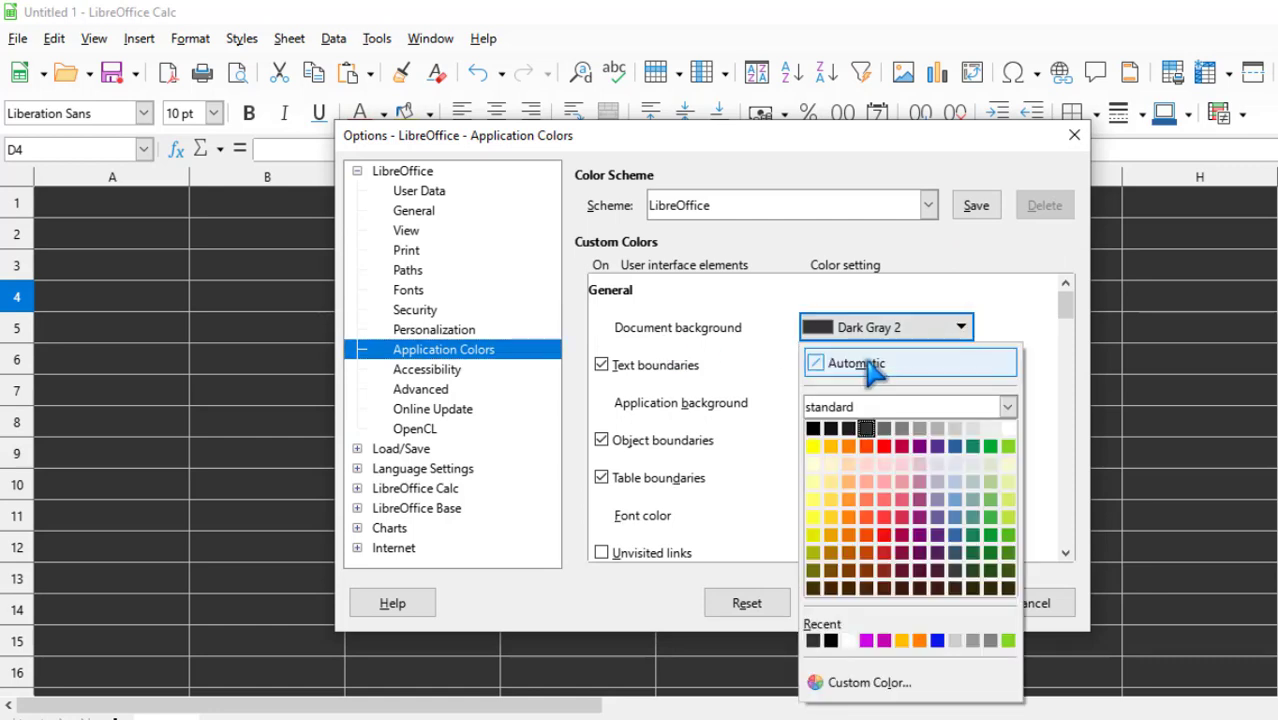
click(866, 364)
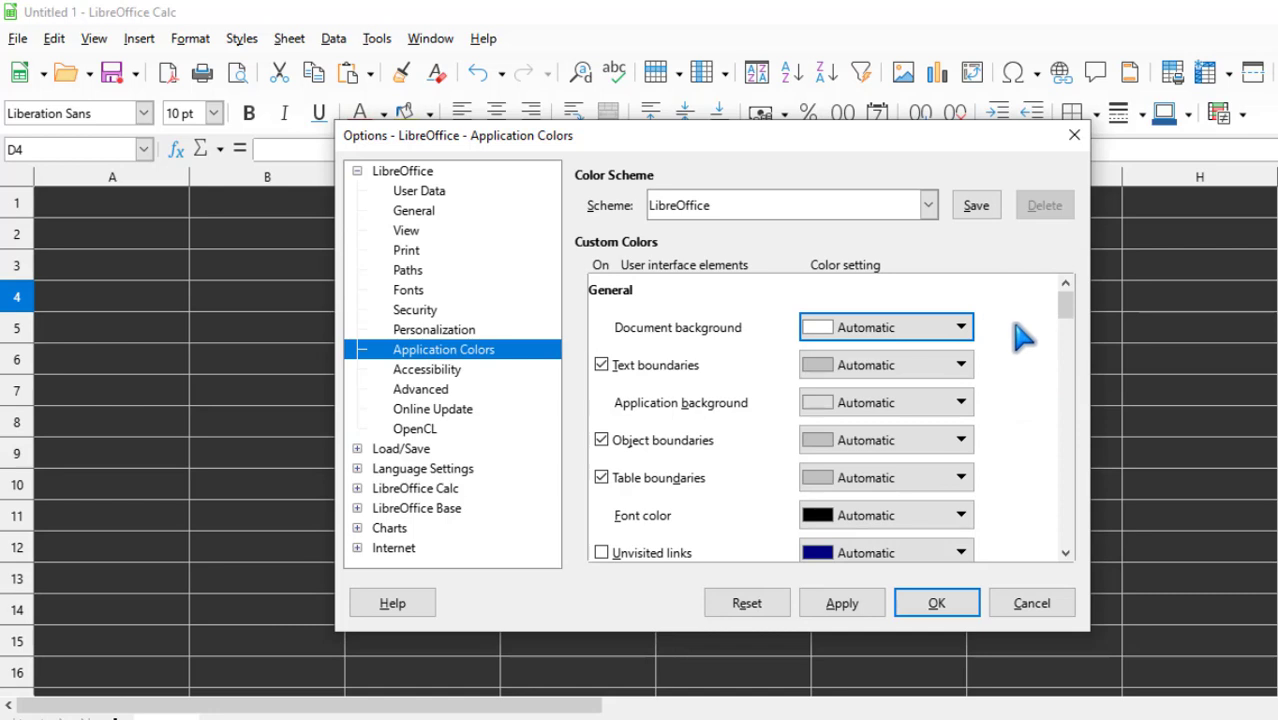
click(950, 602)
click(668, 263)
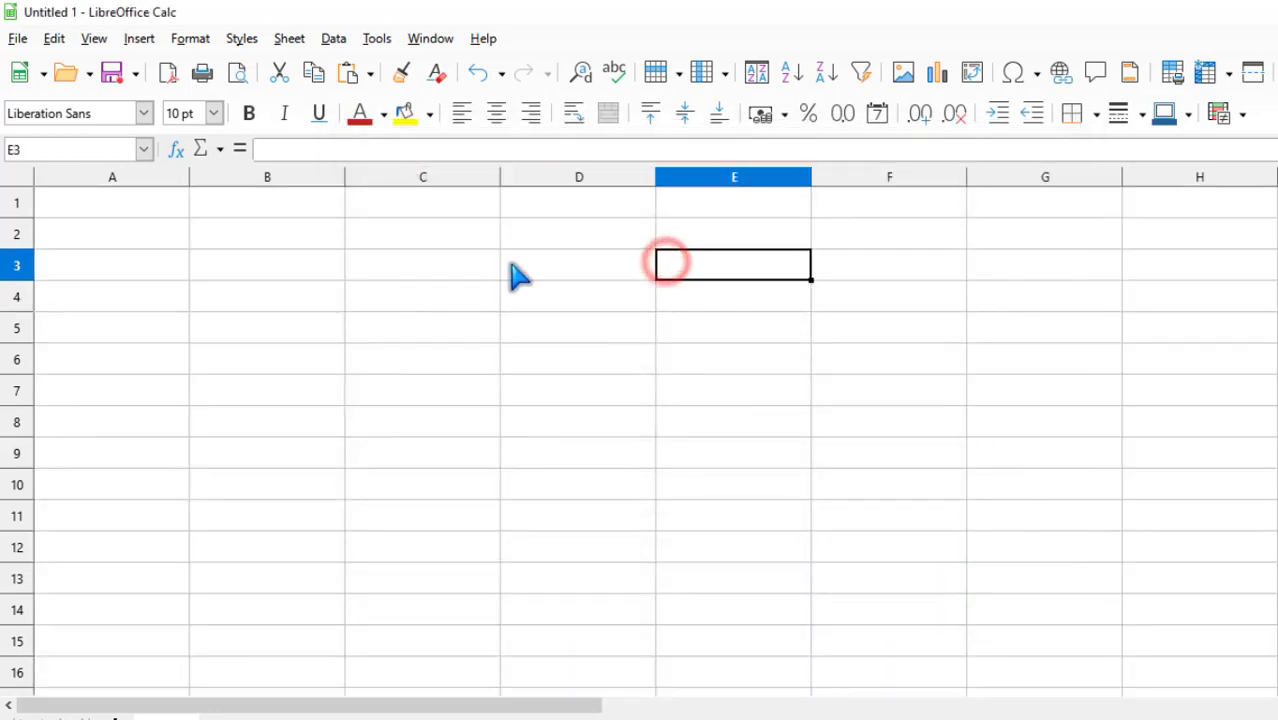
click(458, 265)
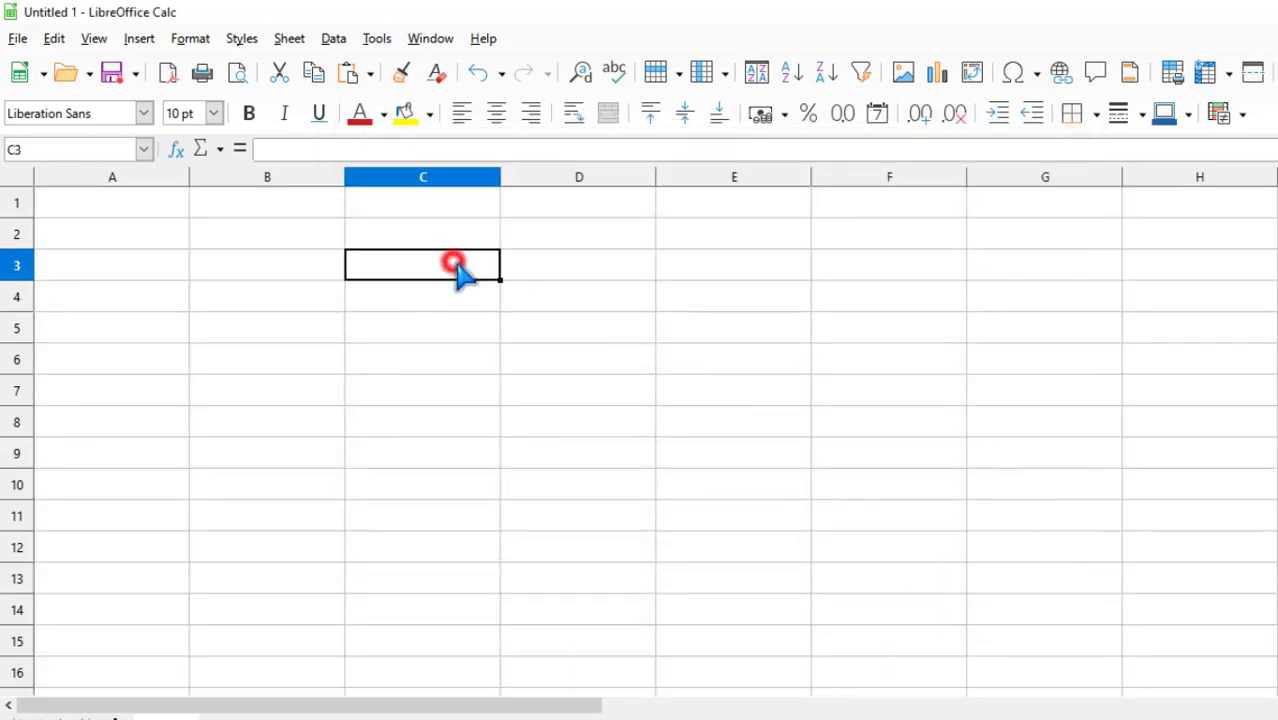
click(536, 271)
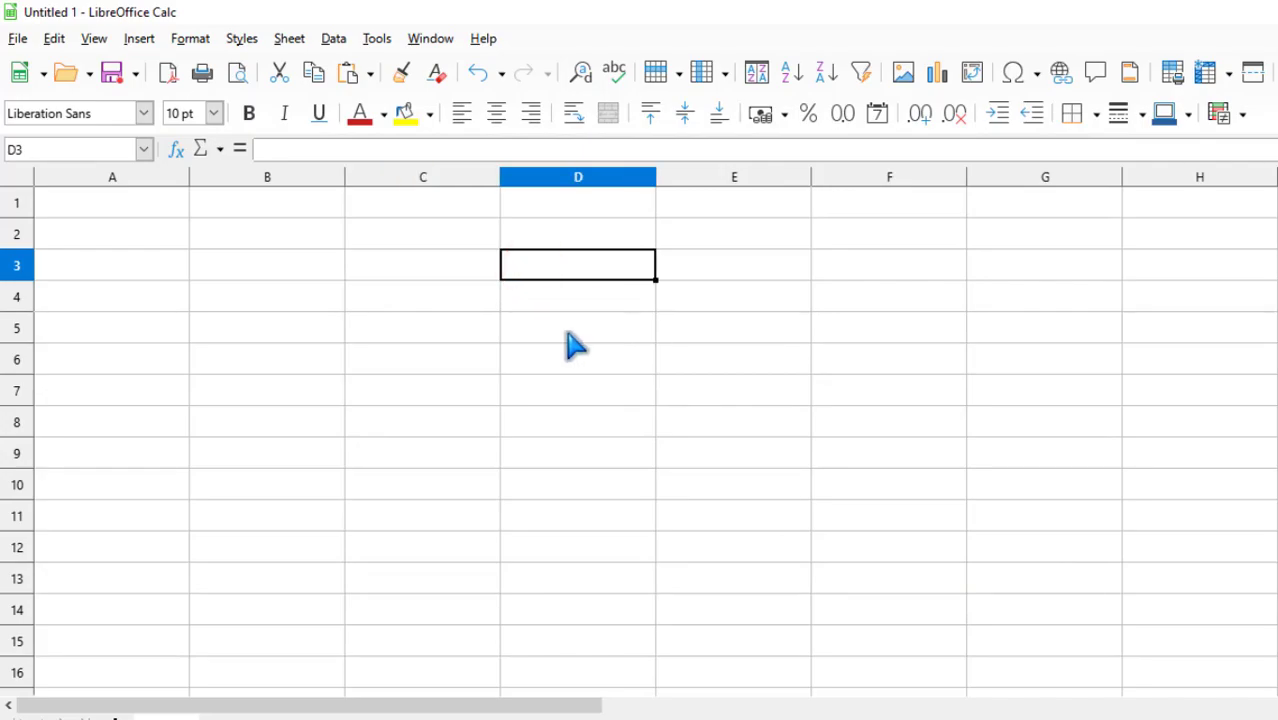